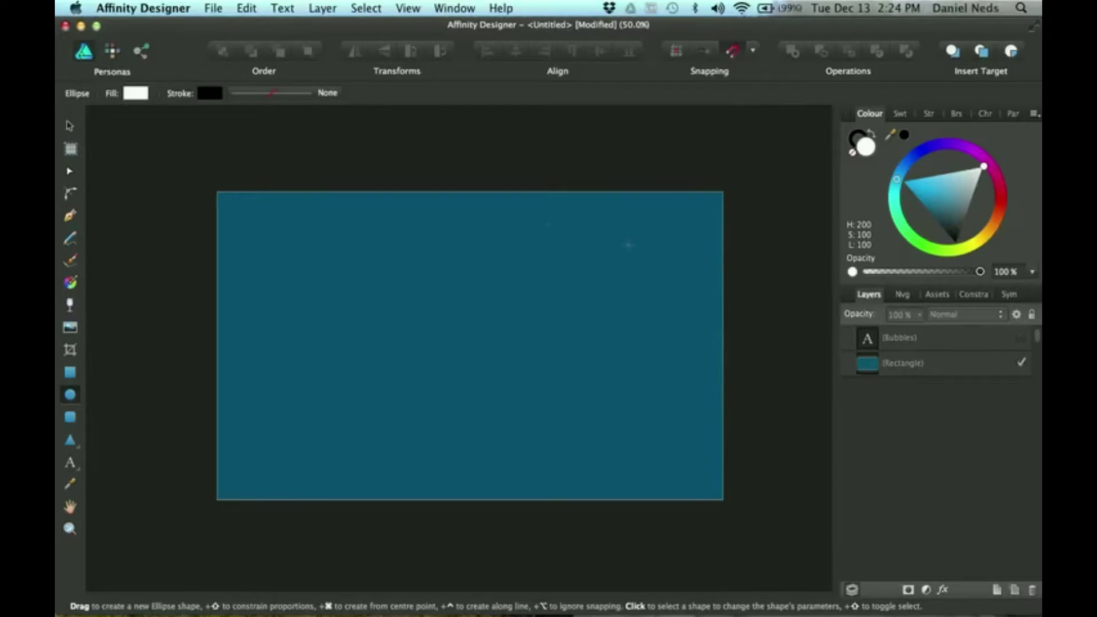
# Step: Draw a white circle from its centre on the rectangle, then nudge it up and right
pyautogui.click(70, 126)
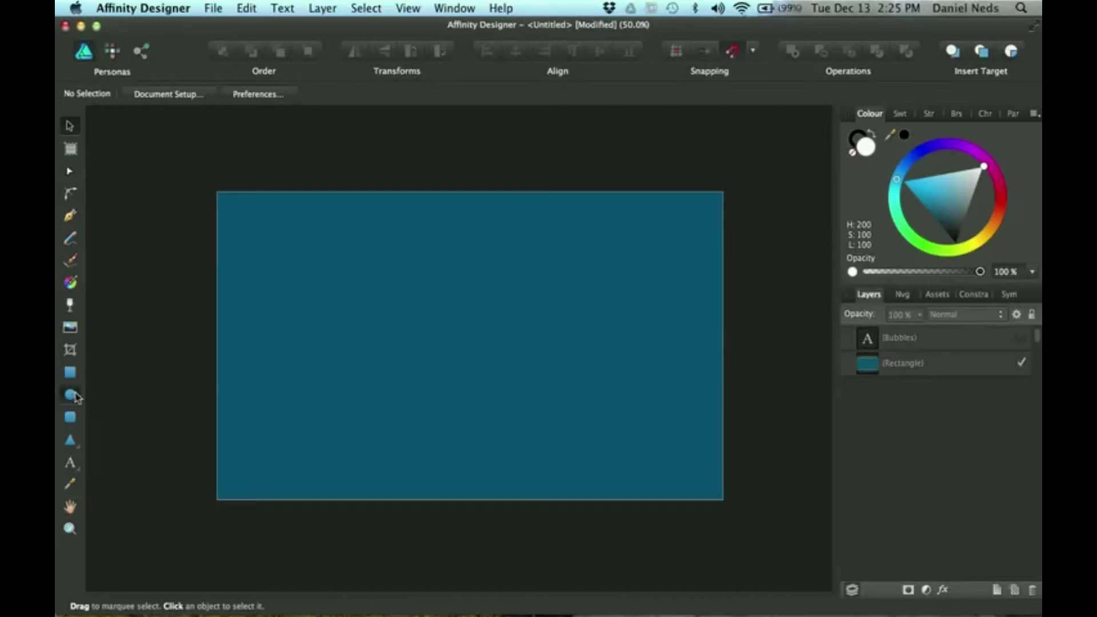
pyautogui.click(71, 395)
pyautogui.moveTo(299, 308); pyautogui.dragTo(430, 430)
pyautogui.press('super')
pyautogui.press('shift')
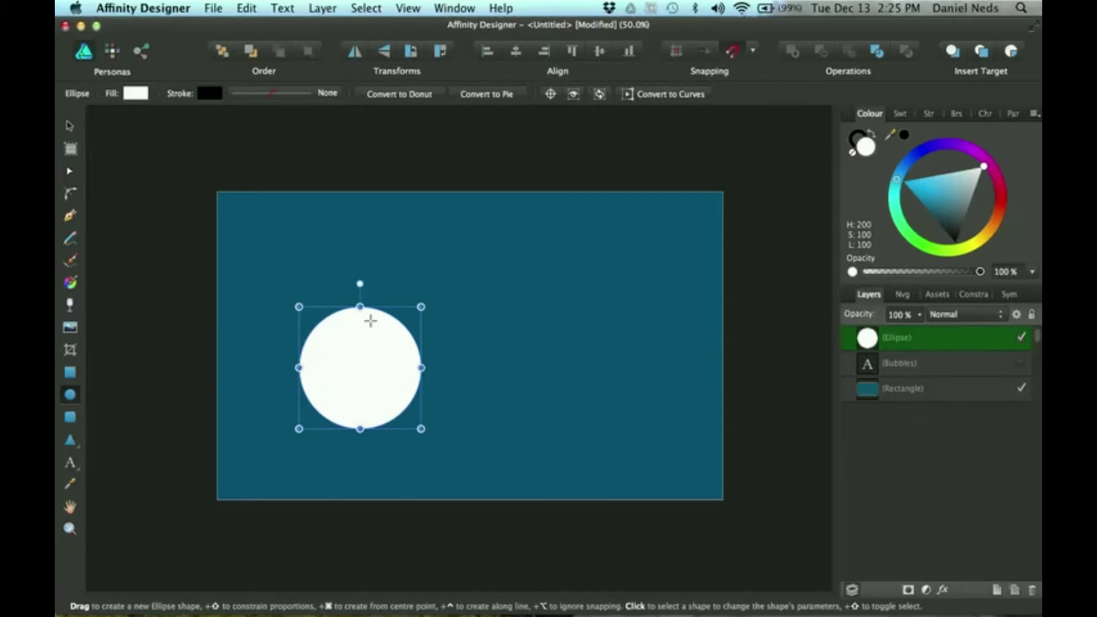
pyautogui.click(72, 126)
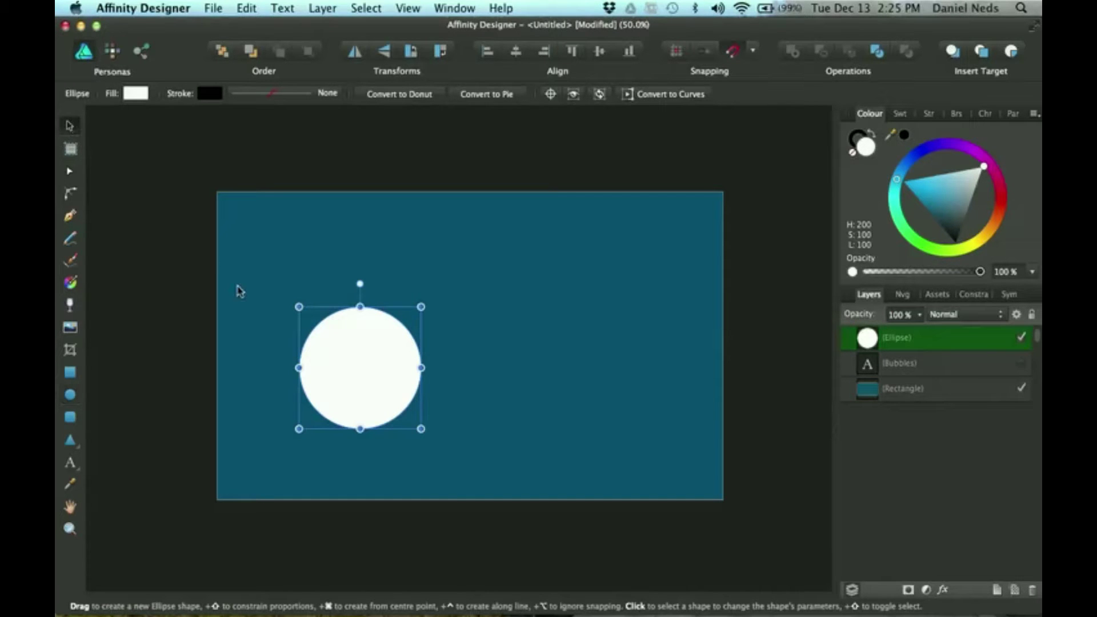
pyautogui.moveTo(355, 361); pyautogui.dragTo(380, 338)
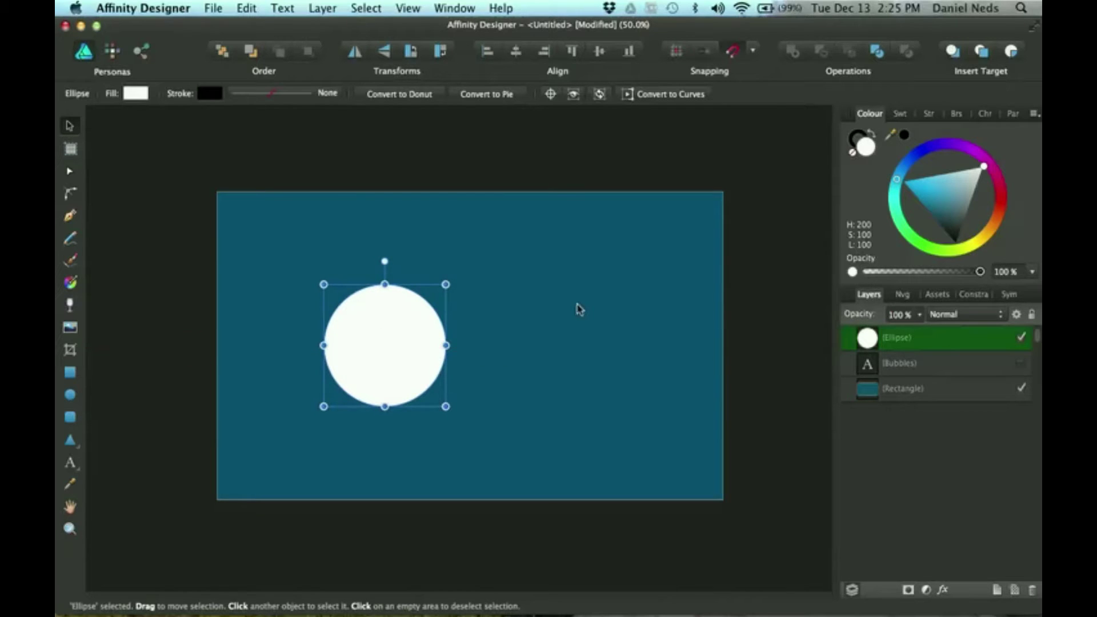
# Step: Convert the white circle into a symbol using Create in the Symbols panel
pyautogui.click(1008, 295)
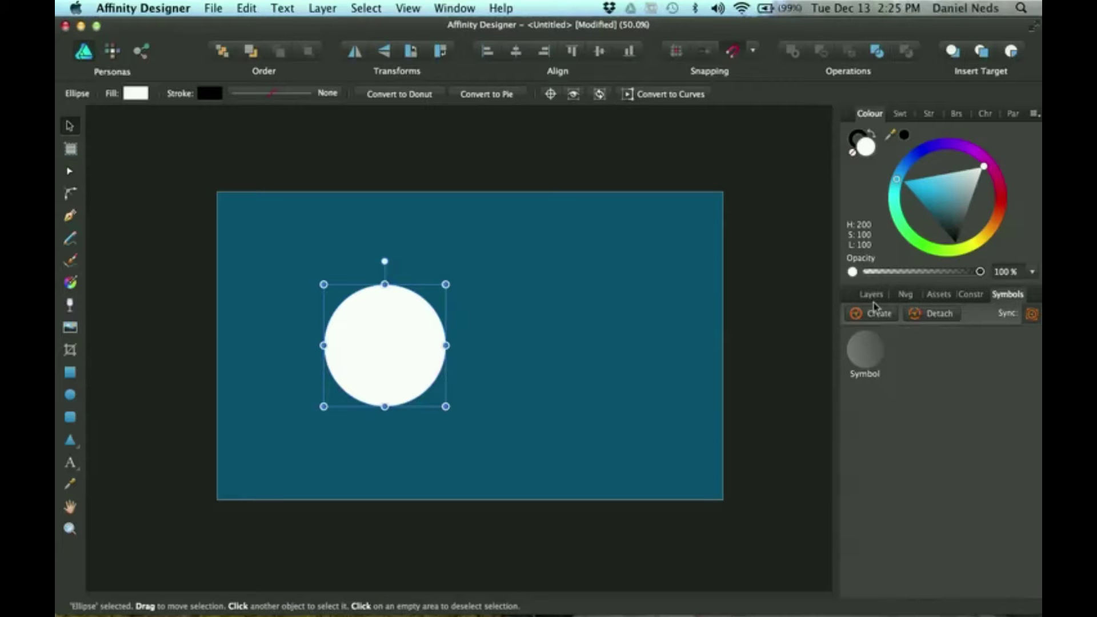
pyautogui.click(899, 316)
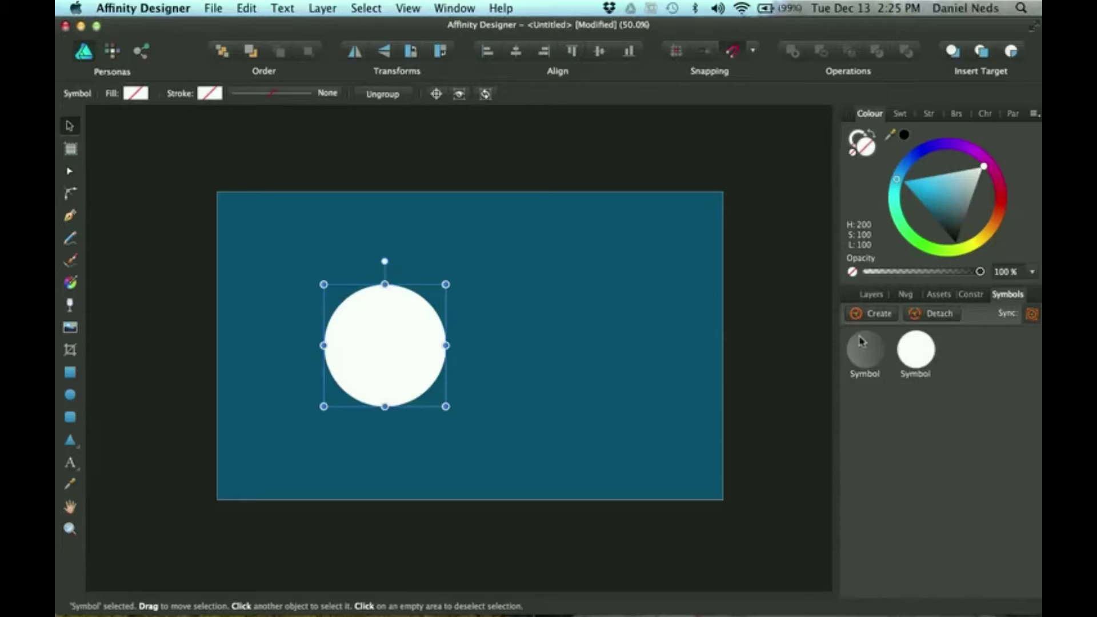
pyautogui.click(872, 294)
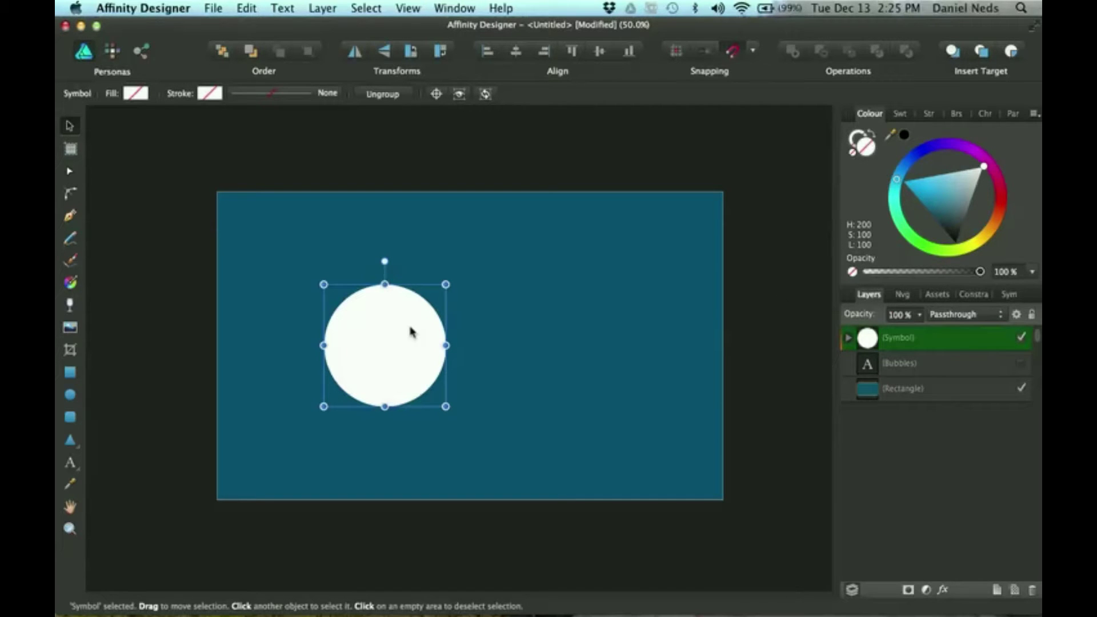
# Step: Duplicate the circle symbol and place enlarged copies on the top edge and lower middle
pyautogui.press('super+j')
pyautogui.press('super+j')
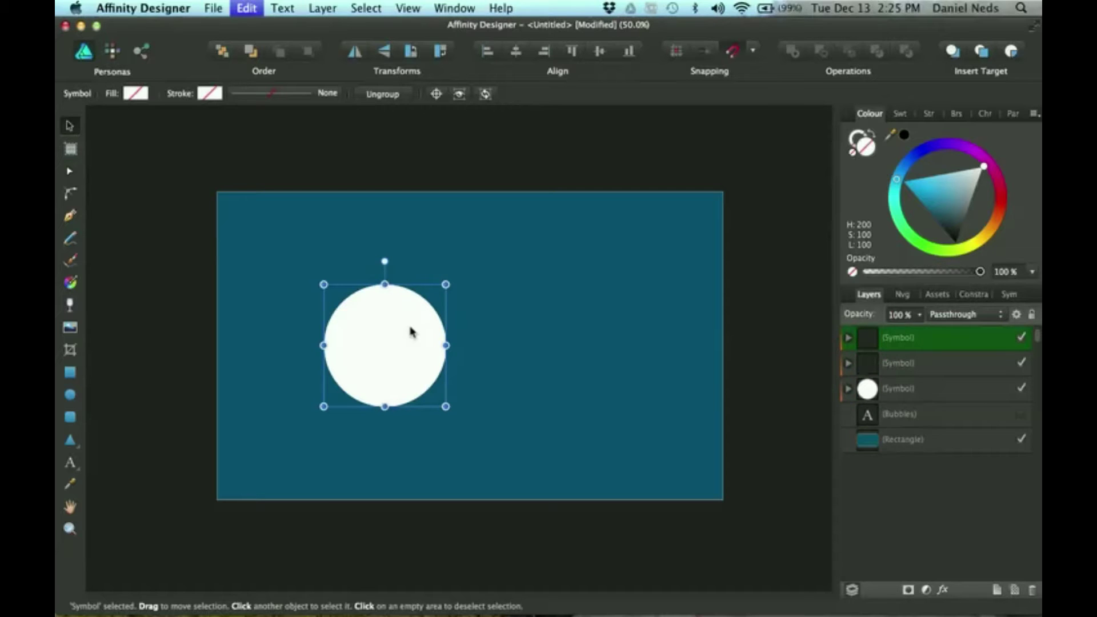
pyautogui.press('super+j')
pyautogui.press('super+j')
pyautogui.press('super+j')
pyautogui.press('super+j')
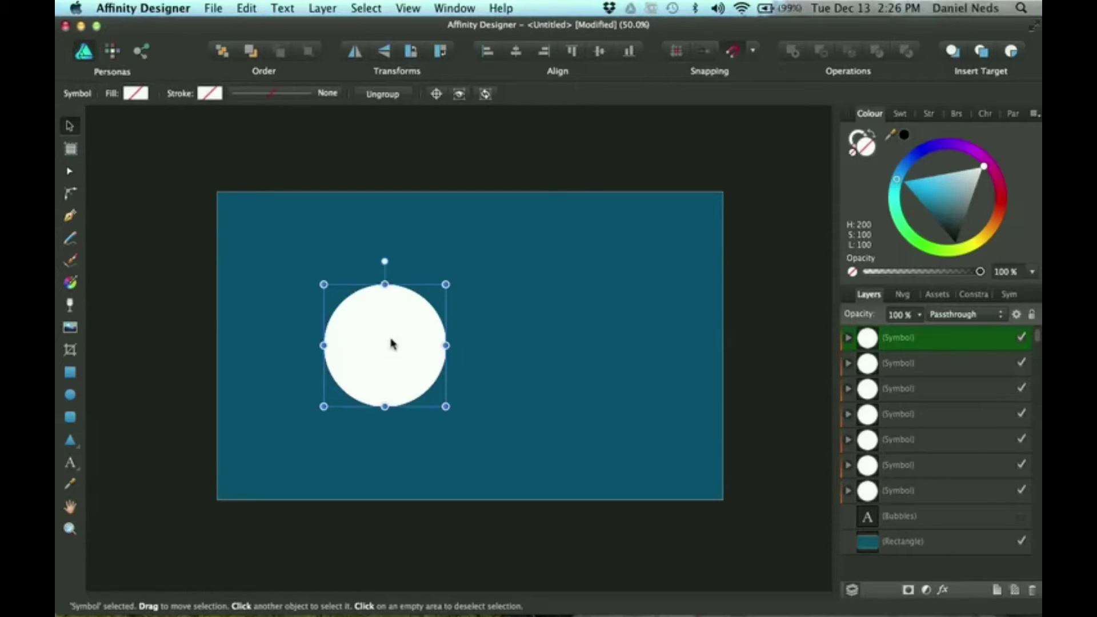
pyautogui.moveTo(392, 343); pyautogui.dragTo(506, 320)
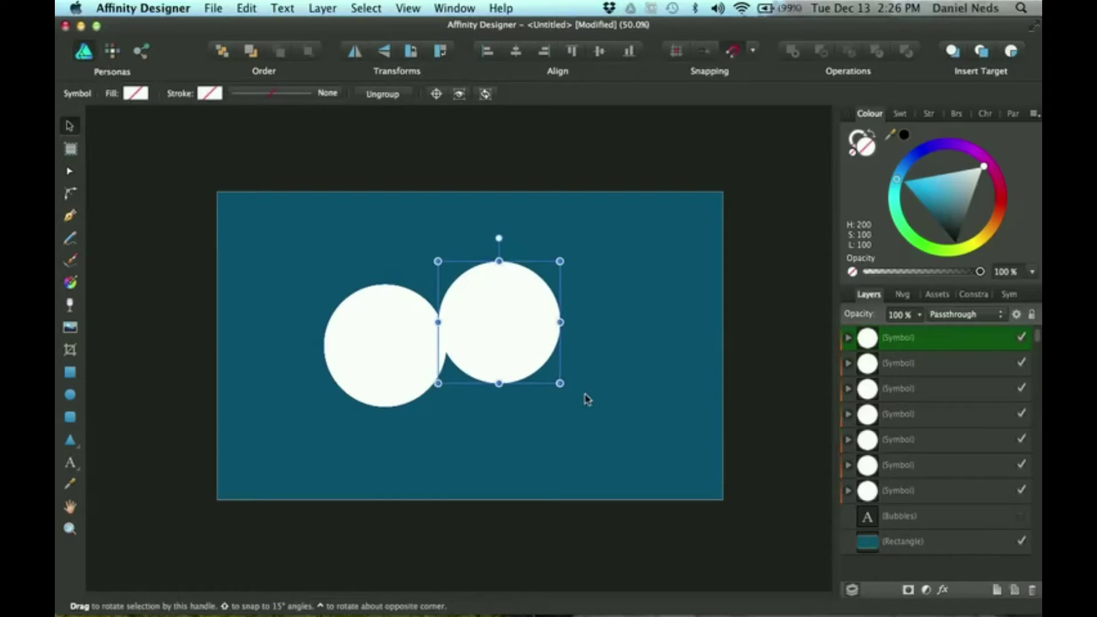
pyautogui.moveTo(562, 387); pyautogui.dragTo(632, 455)
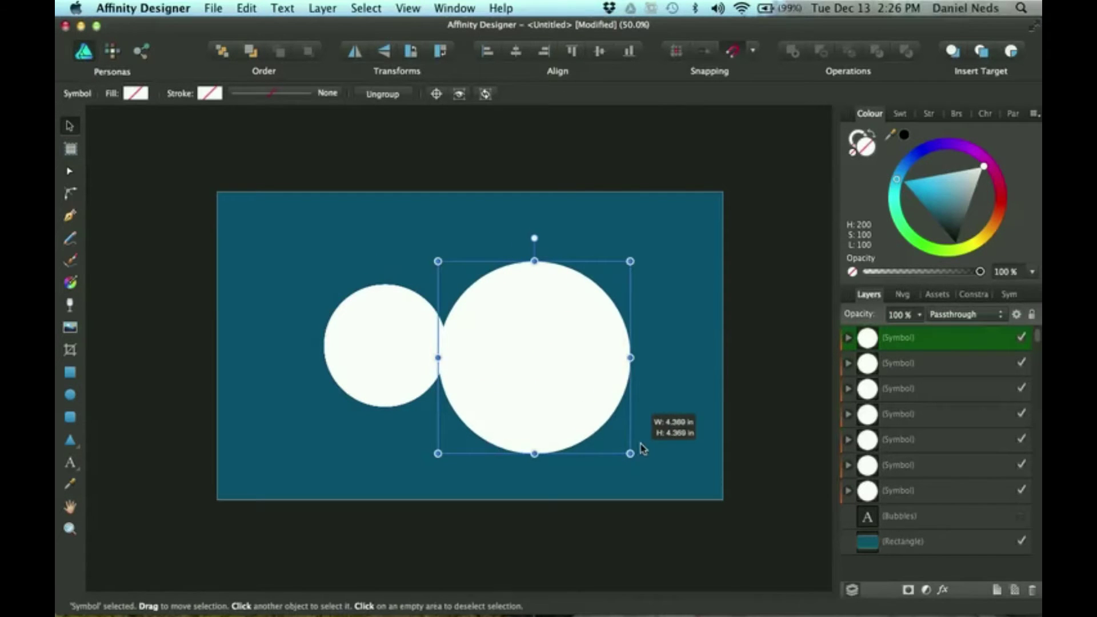
pyautogui.moveTo(559, 347); pyautogui.dragTo(530, 263)
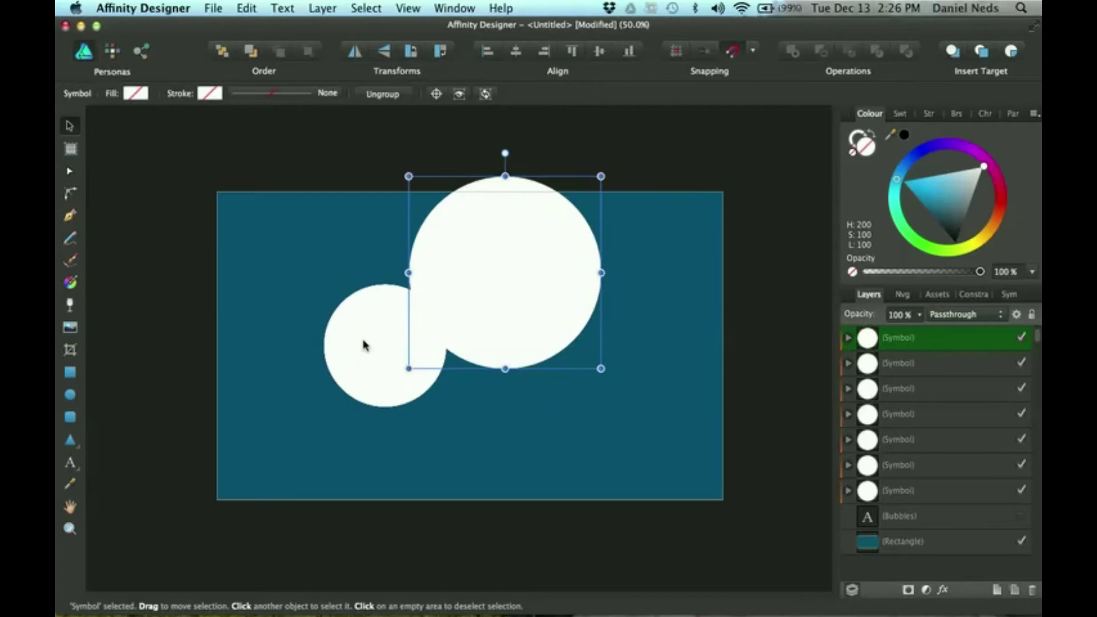
pyautogui.moveTo(364, 345); pyautogui.dragTo(517, 408)
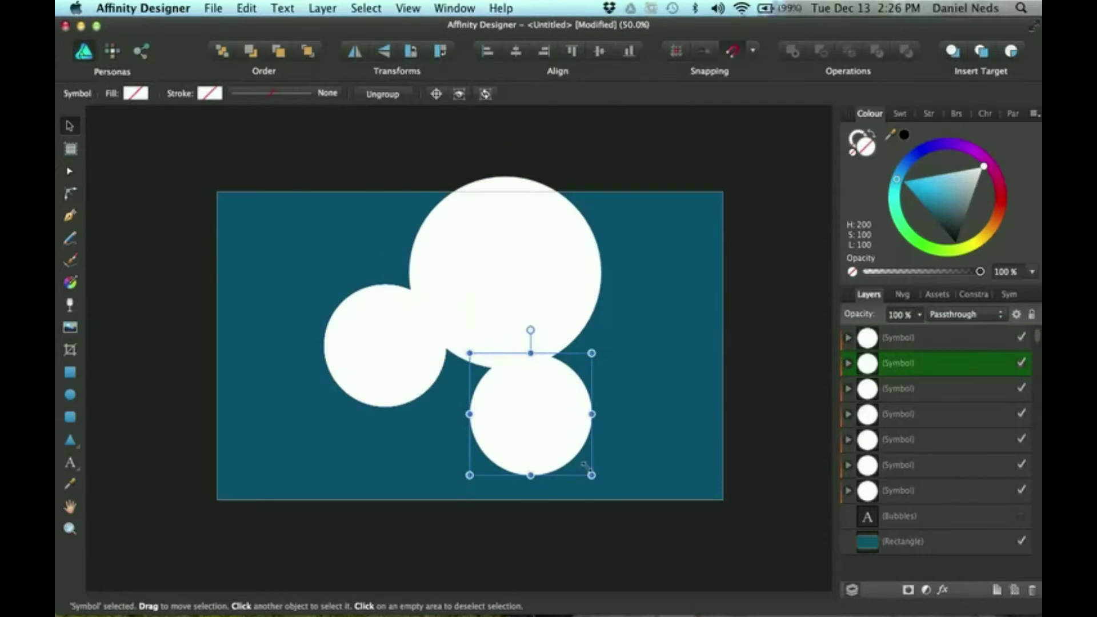
pyautogui.moveTo(592, 475); pyautogui.dragTo(522, 434)
# Step: Spread the remaining copies past the top-left corner, bottom edge and right side, resizing them
pyautogui.click(368, 356)
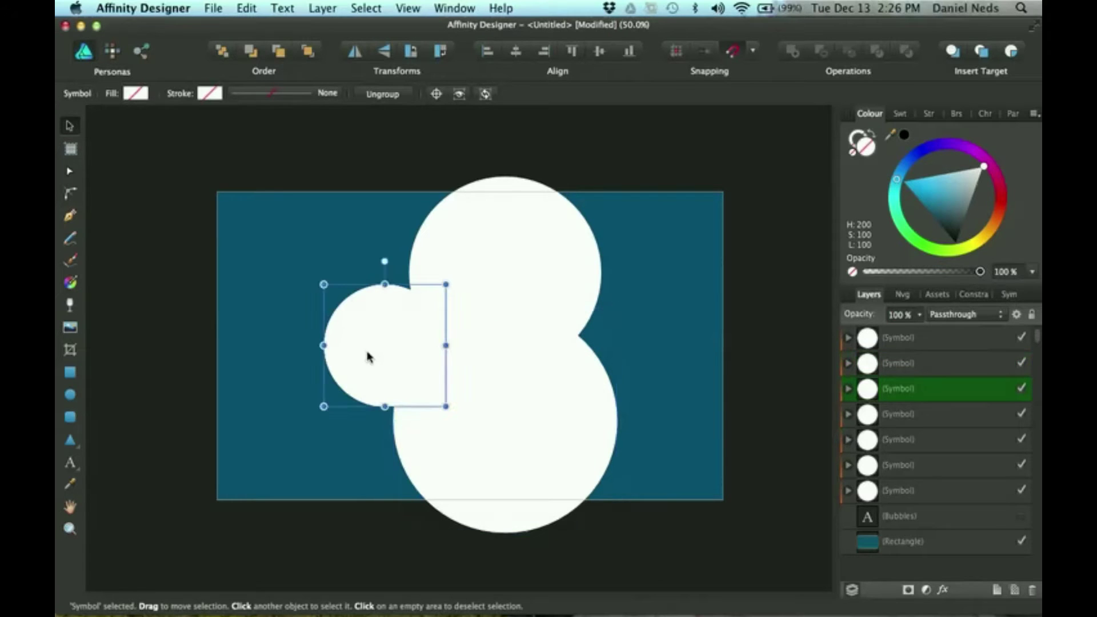
pyautogui.moveTo(368, 358); pyautogui.dragTo(280, 236)
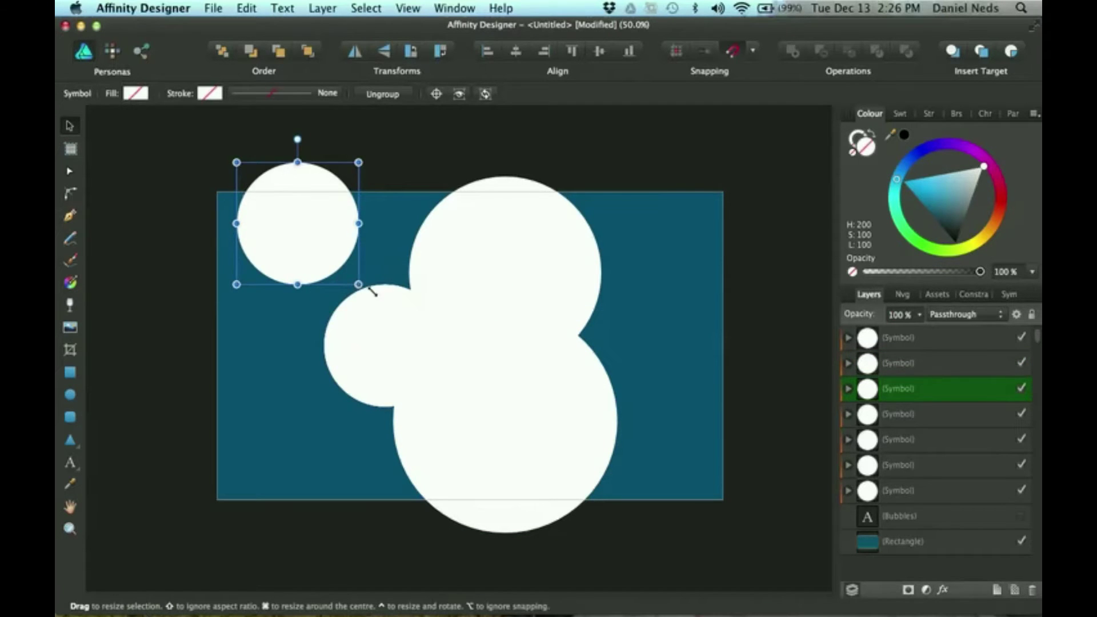
pyautogui.moveTo(359, 284); pyautogui.dragTo(353, 221)
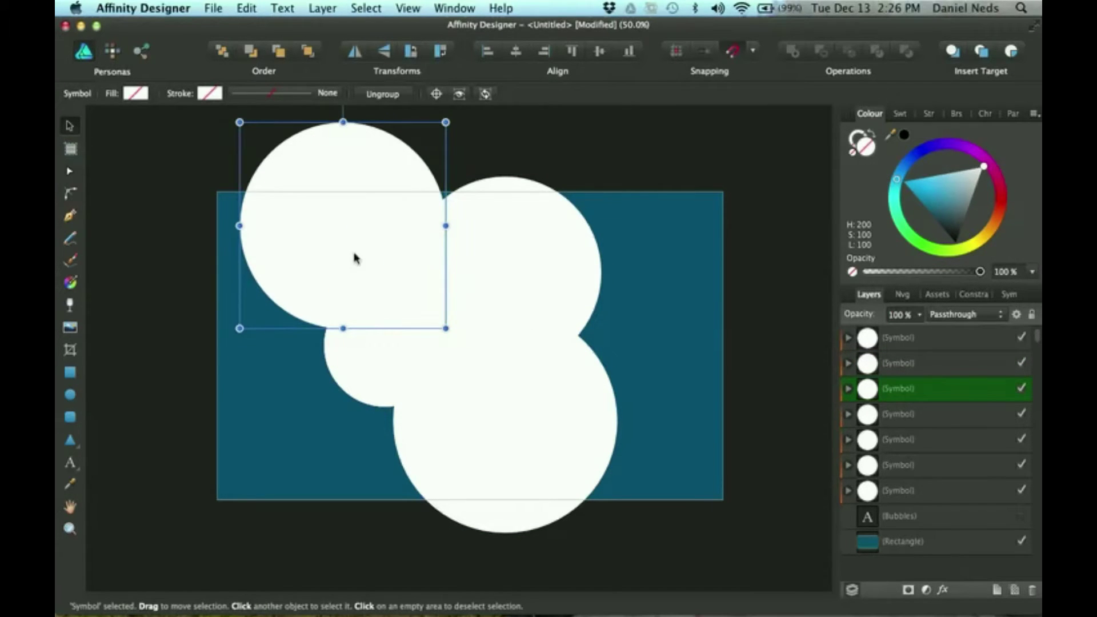
pyautogui.click(376, 367)
pyautogui.moveTo(372, 368); pyautogui.dragTo(326, 447)
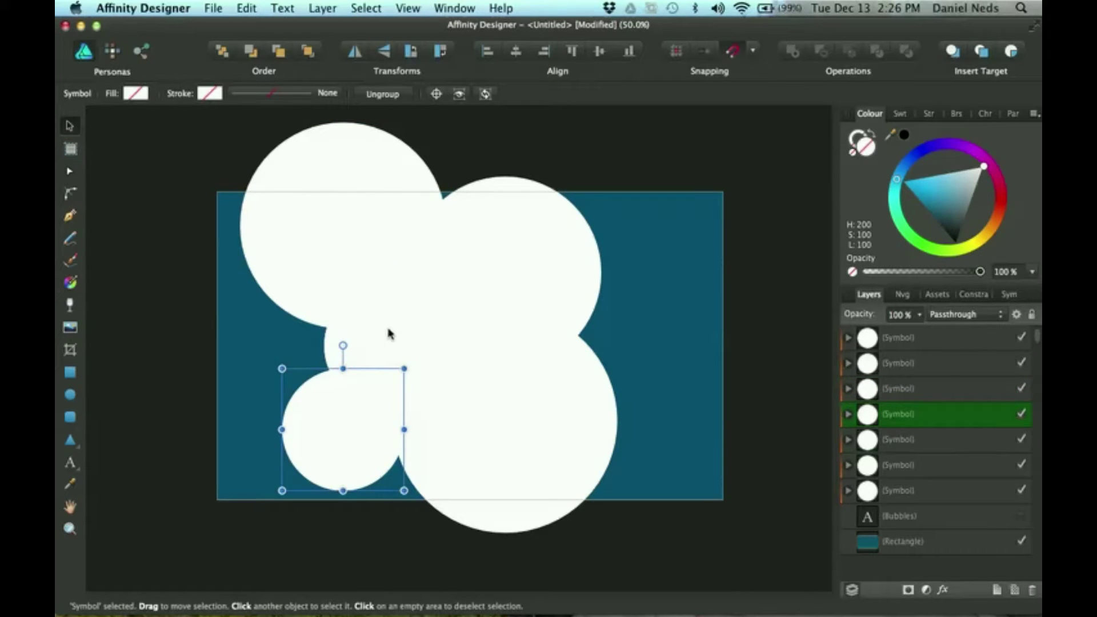
pyautogui.moveTo(388, 333); pyautogui.dragTo(688, 238)
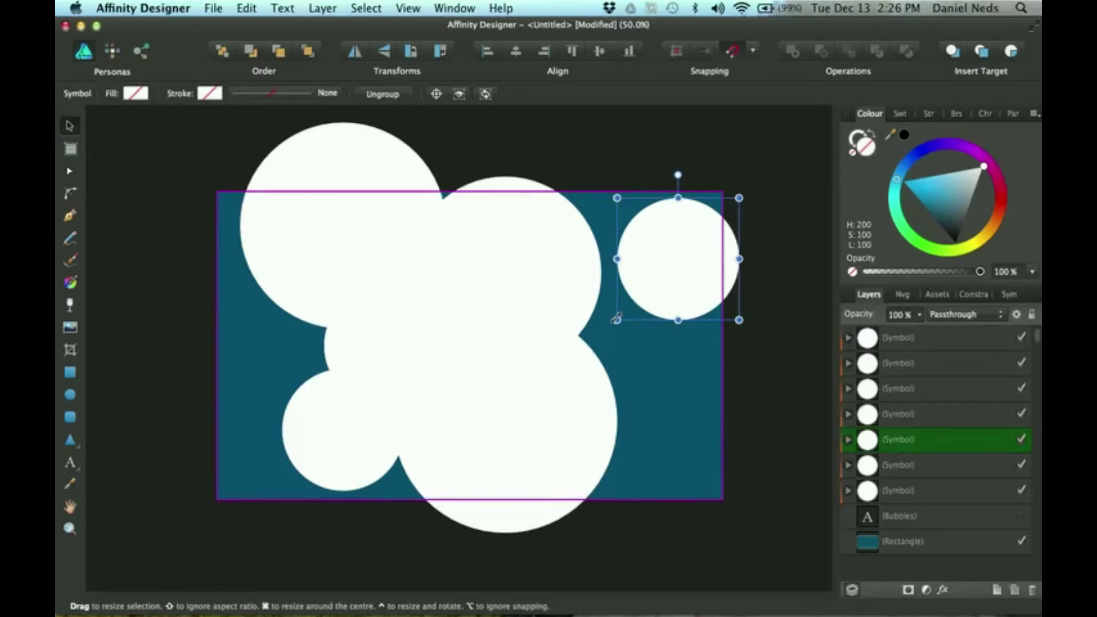
pyautogui.moveTo(617, 319); pyautogui.dragTo(641, 297)
pyautogui.click(365, 347)
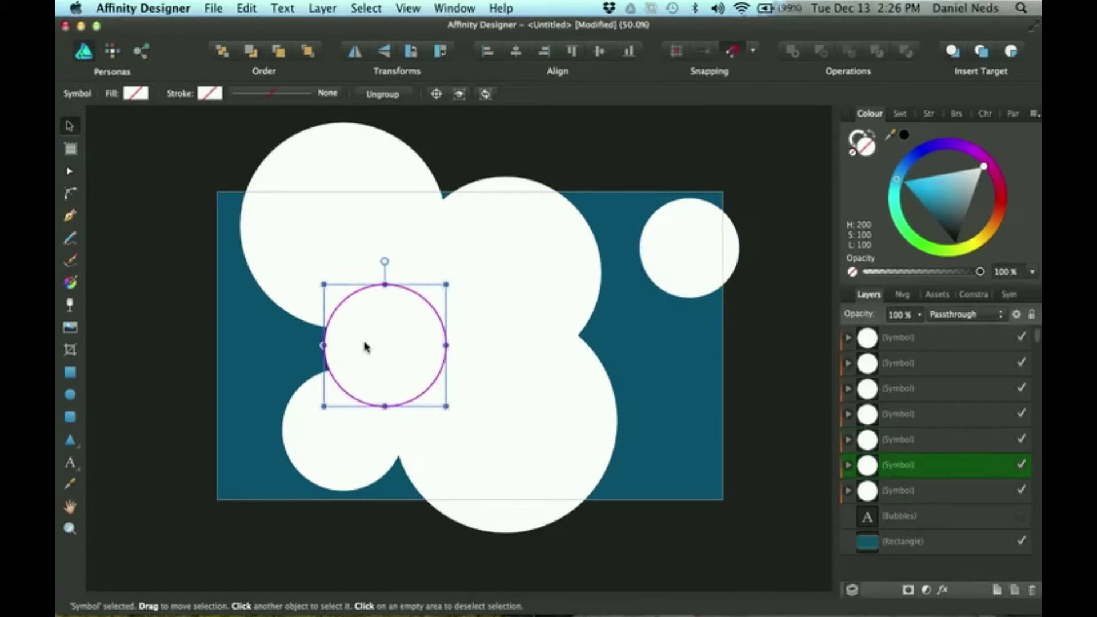
pyautogui.moveTo(366, 346); pyautogui.dragTo(601, 383)
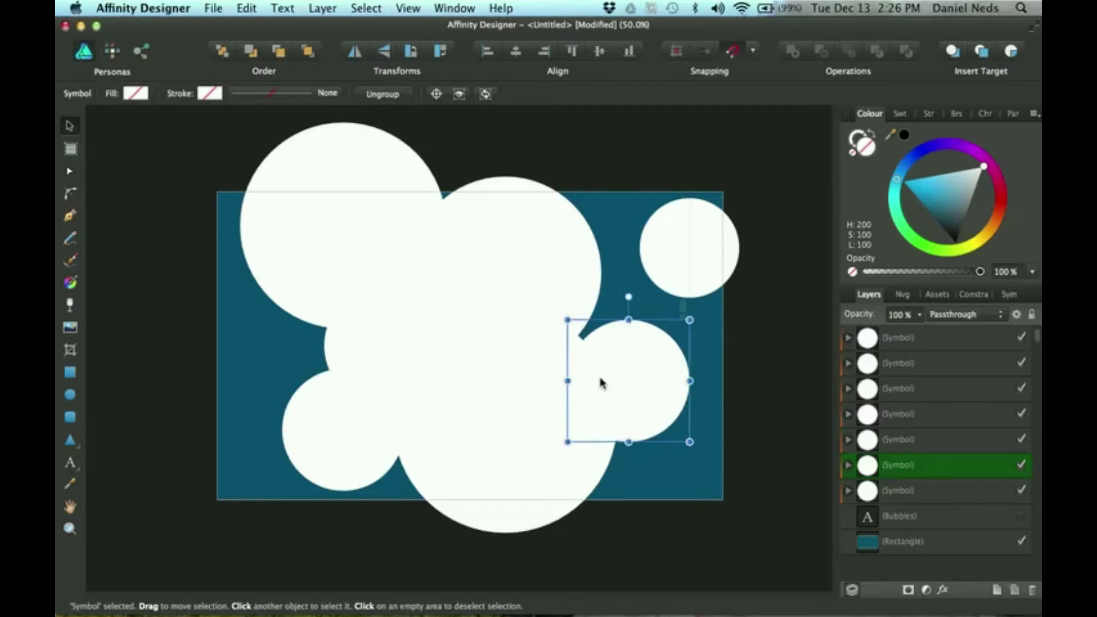
pyautogui.moveTo(351, 353)
pyautogui.mouseDown()
pyautogui.moveTo(228, 392)
pyautogui.moveTo(347, 347)
pyautogui.moveTo(335, 352)
pyautogui.mouseUp()
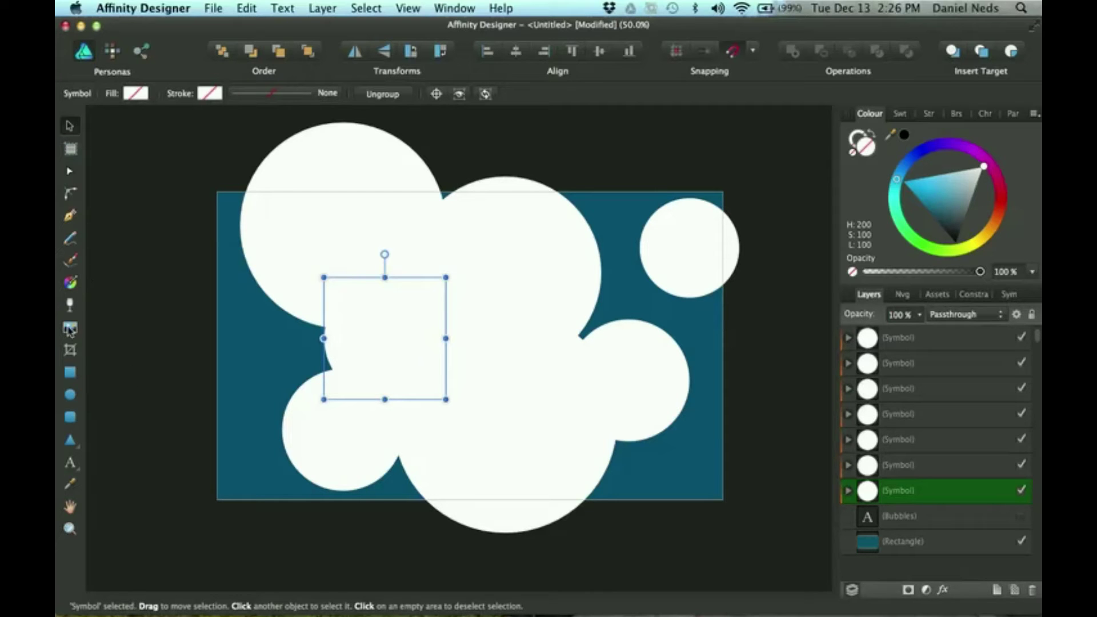
# Step: Fade all the bubbles with a horizontal linear transparency gradient from white to transparent
pyautogui.click(69, 305)
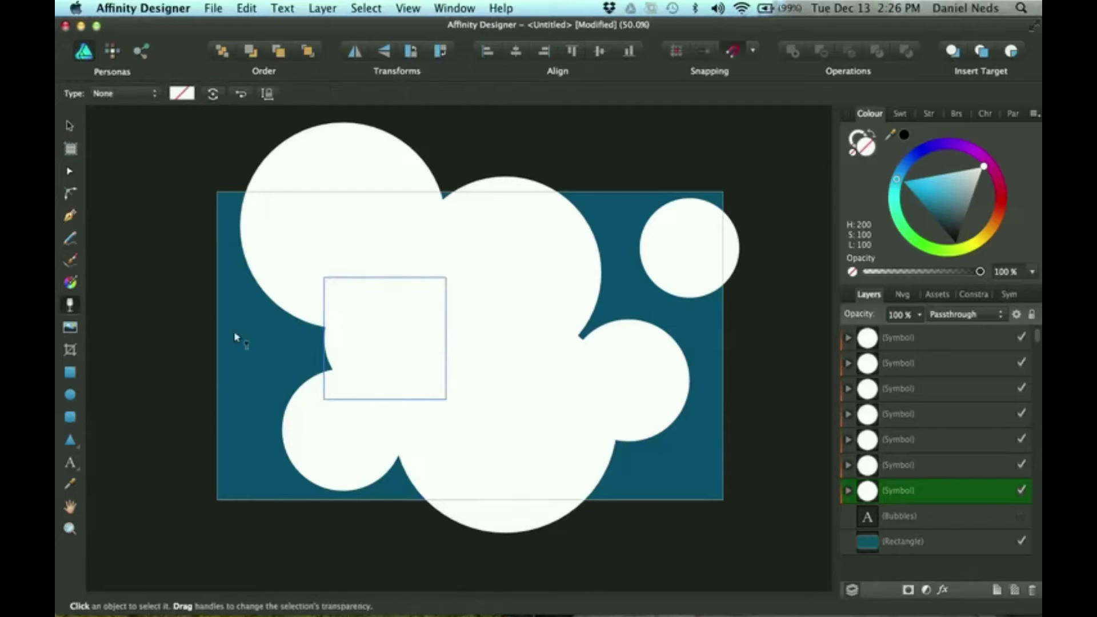
pyautogui.moveTo(469, 345)
pyautogui.mouseDown()
pyautogui.moveTo(316, 346)
pyautogui.moveTo(393, 341)
pyautogui.moveTo(408, 369)
pyautogui.moveTo(426, 352)
pyautogui.moveTo(413, 327)
pyautogui.moveTo(423, 339)
pyautogui.moveTo(335, 338)
pyautogui.moveTo(410, 359)
pyautogui.moveTo(446, 348)
pyautogui.moveTo(325, 337)
pyautogui.moveTo(322, 350)
pyautogui.moveTo(175, 346)
pyautogui.mouseUp()
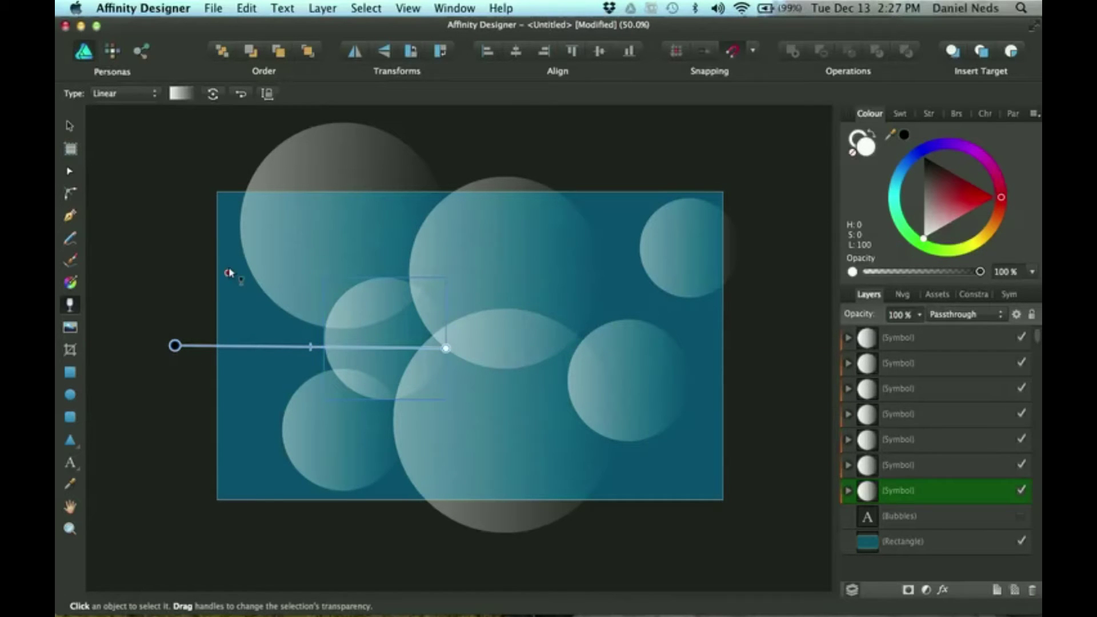
pyautogui.click(70, 350)
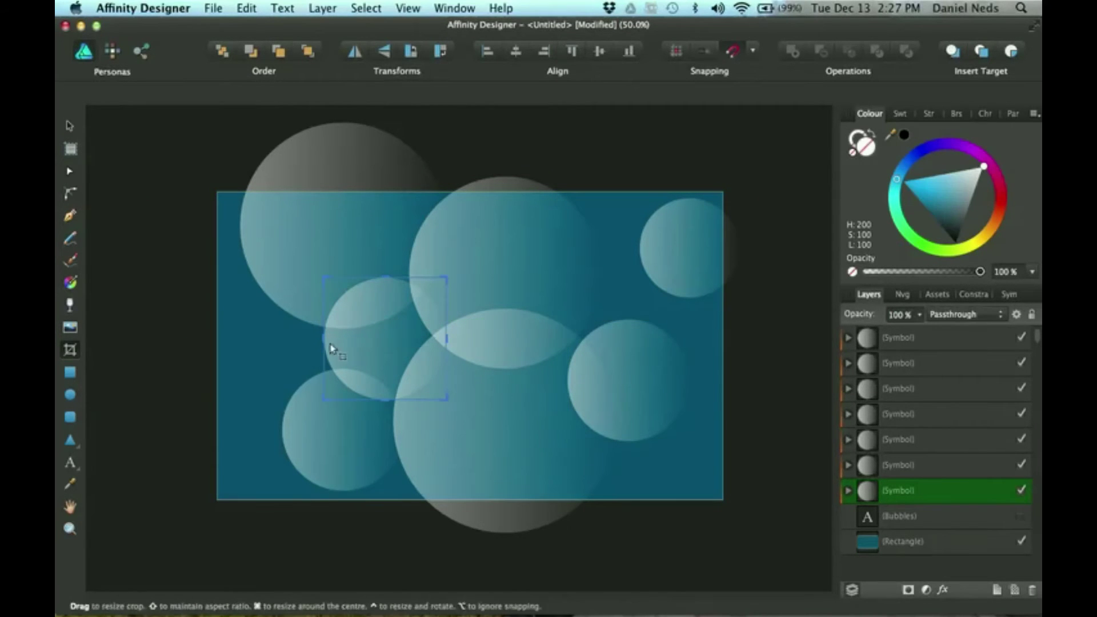
# Step: Group the seven bubble symbols and crop the group at the rectangle's top, right and bottom edges
pyautogui.keyDown('shift'); pyautogui.click(901, 338); pyautogui.keyUp('shift')
pyautogui.press('super+g')
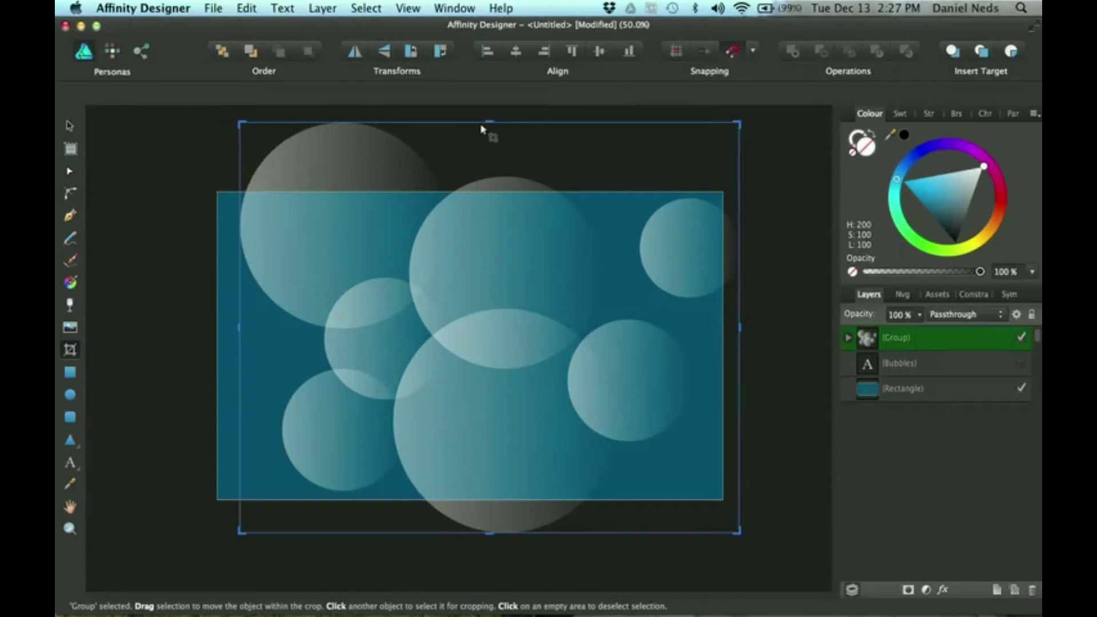
pyautogui.moveTo(490, 119); pyautogui.dragTo(490, 192)
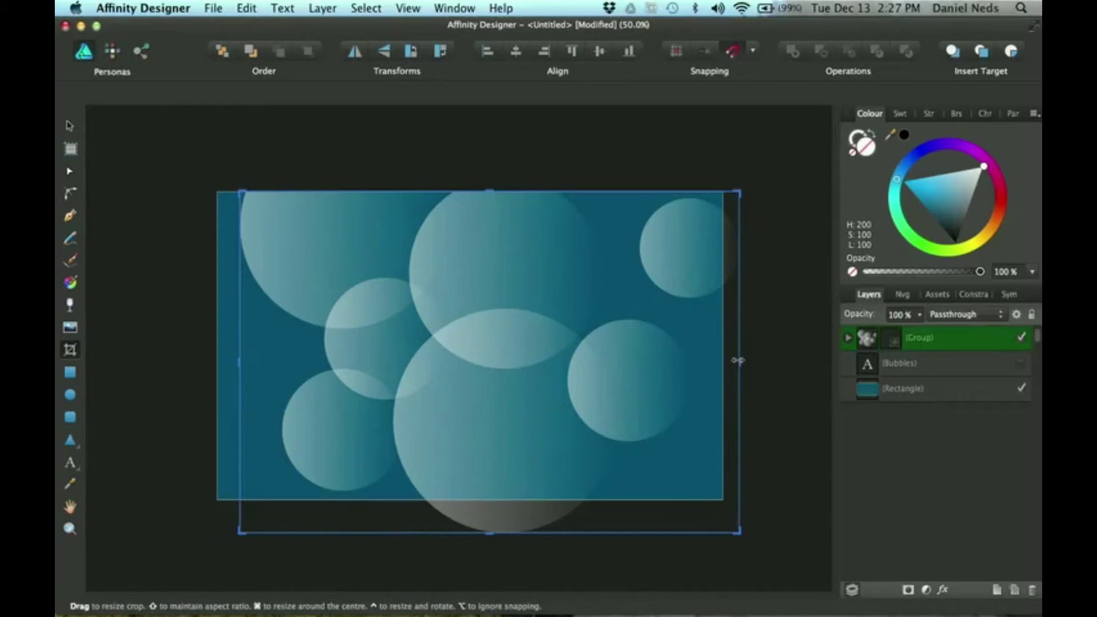
pyautogui.moveTo(739, 362); pyautogui.dragTo(724, 362)
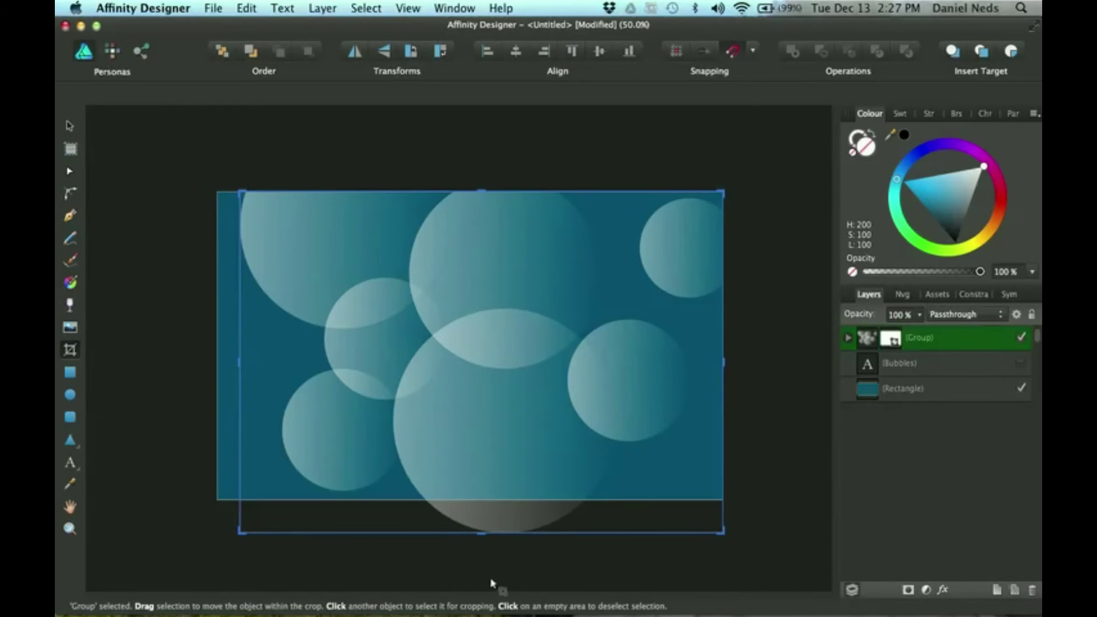
pyautogui.moveTo(481, 532); pyautogui.dragTo(490, 500)
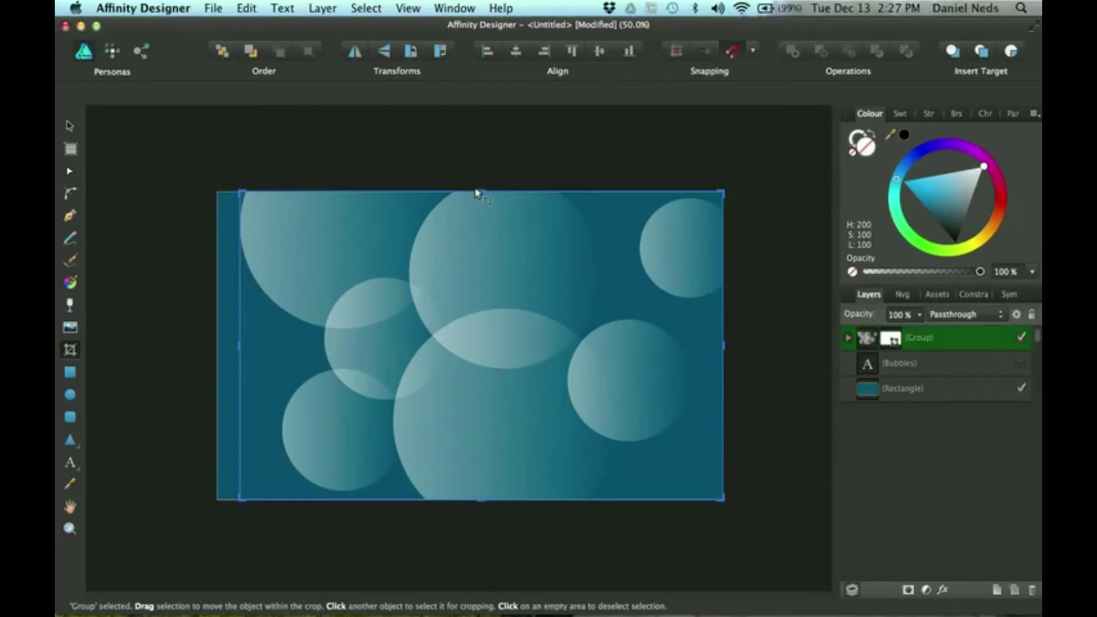
pyautogui.click(70, 130)
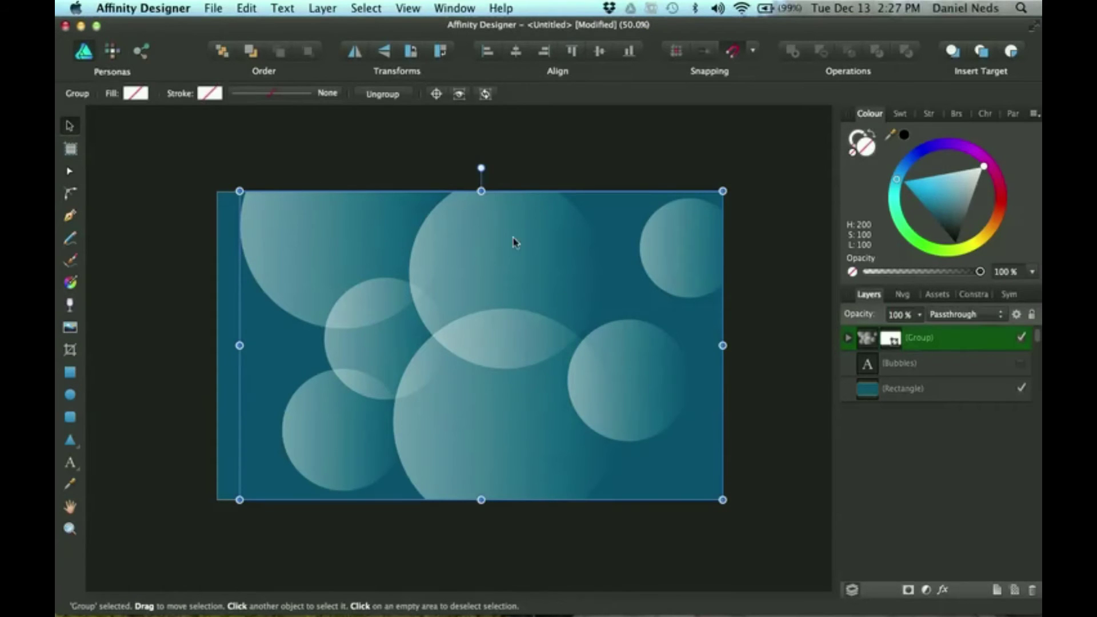
pyautogui.click(527, 142)
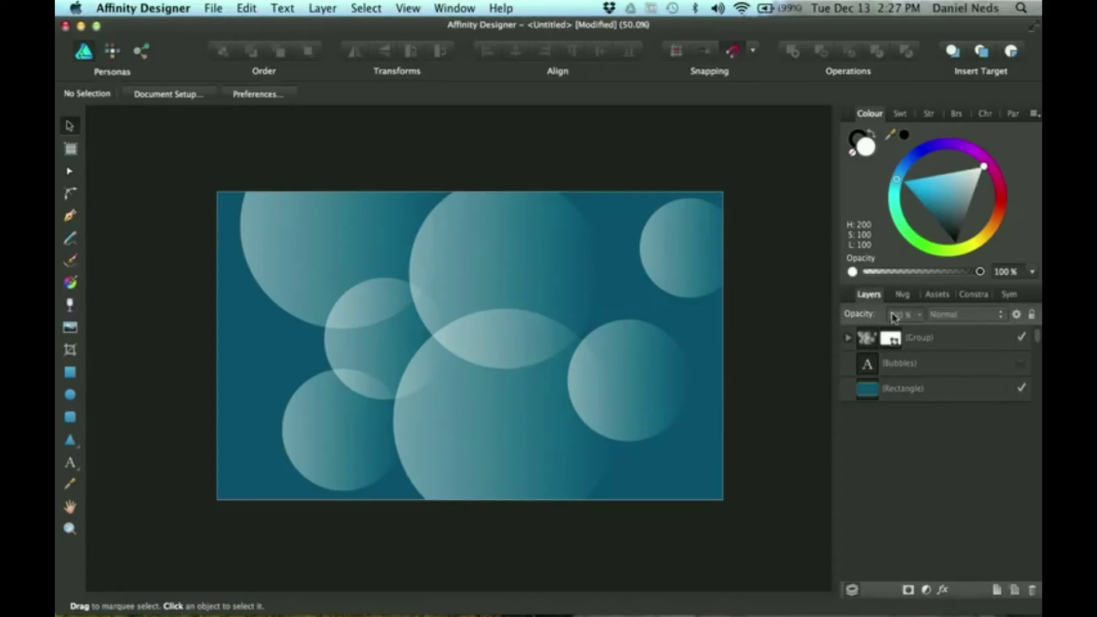
# Step: Lower the (Group) layer's opacity to 86%
pyautogui.click(927, 343)
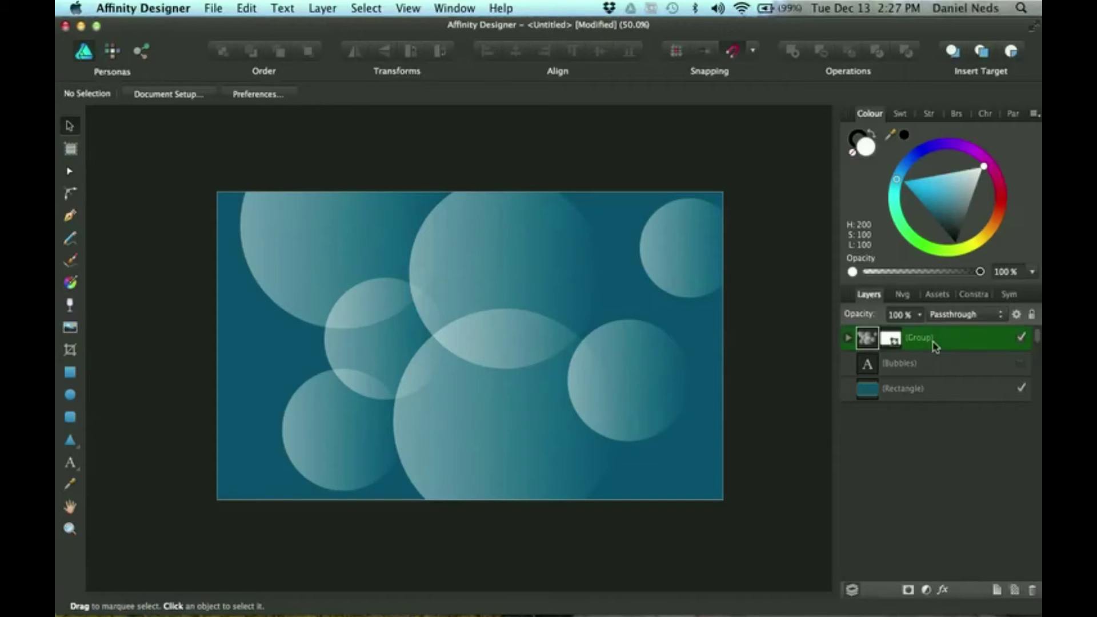
pyautogui.click(922, 315)
pyautogui.moveTo(920, 336); pyautogui.dragTo(894, 337)
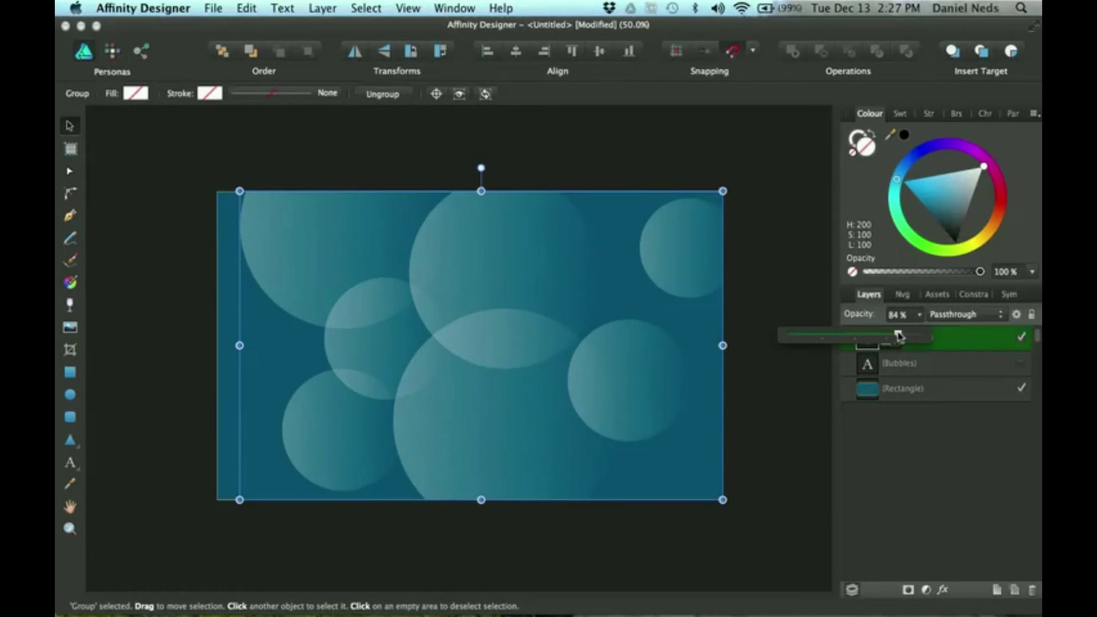
pyautogui.click(772, 373)
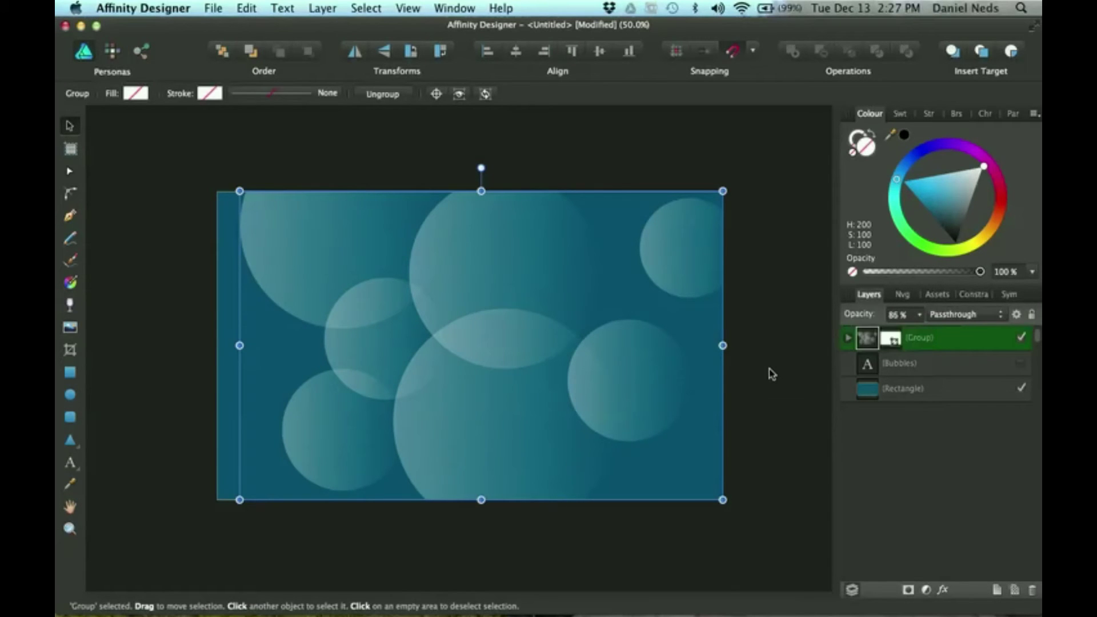
pyautogui.click(759, 380)
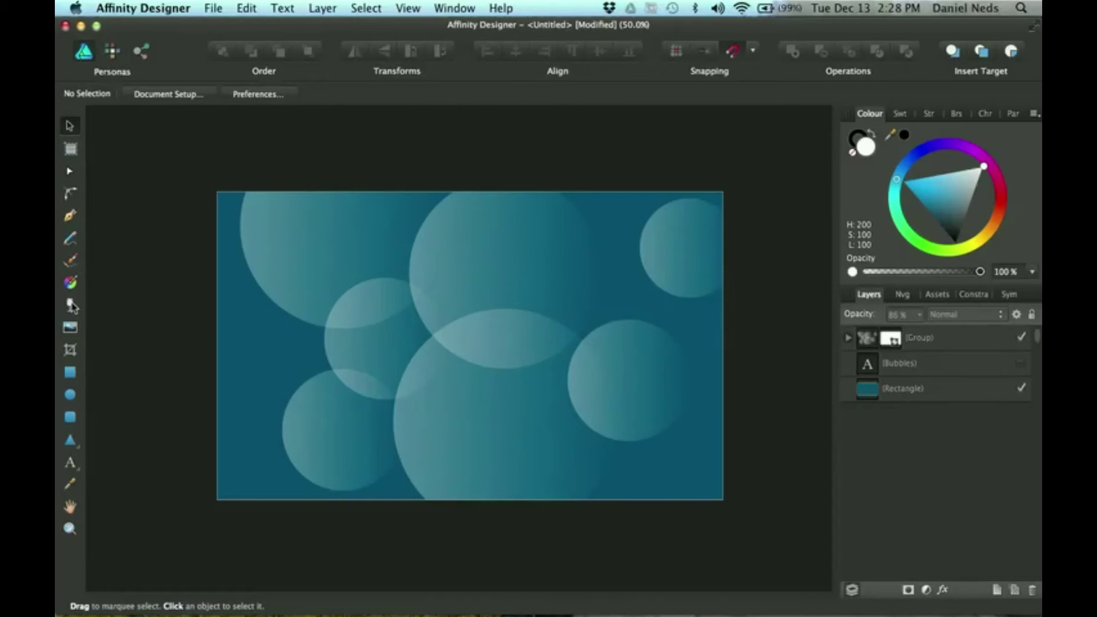
pyautogui.click(644, 400)
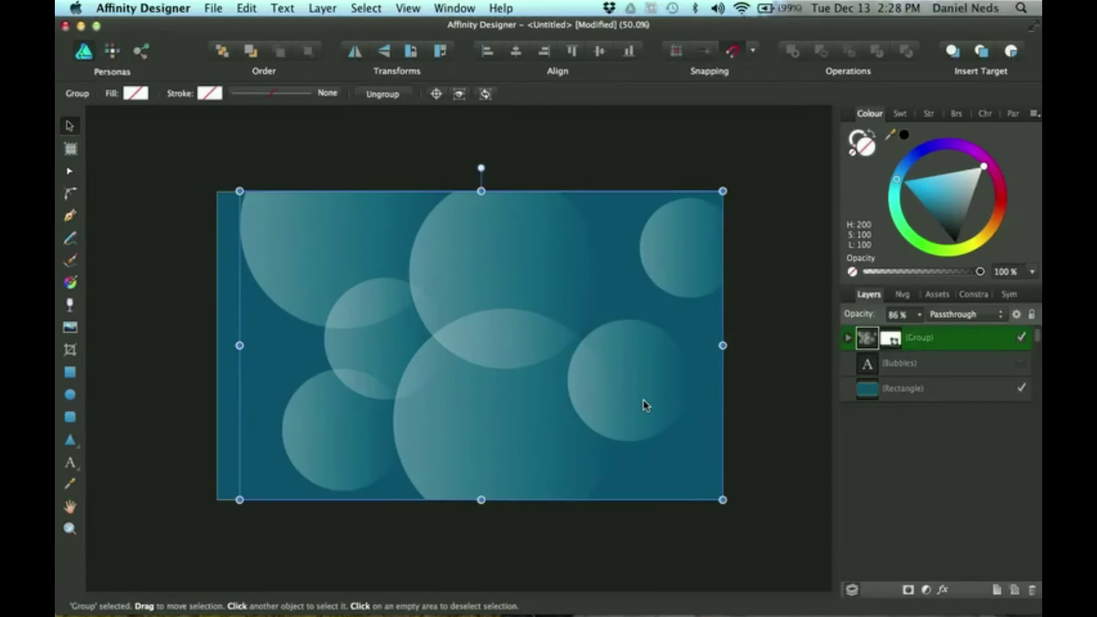
pyautogui.doubleClick(644, 400)
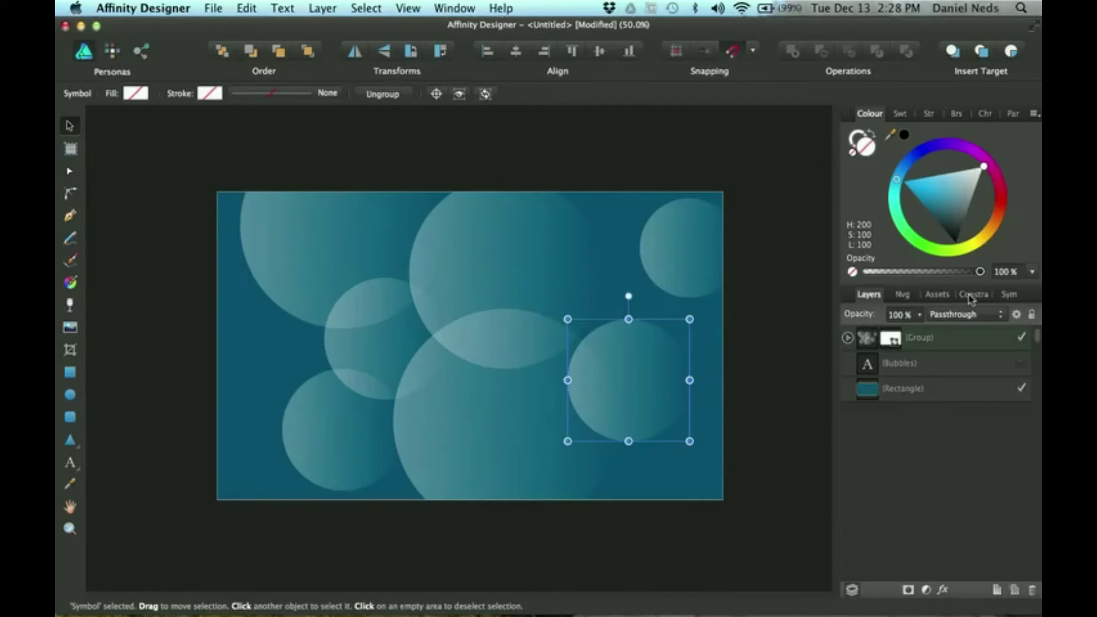
pyautogui.click(1008, 295)
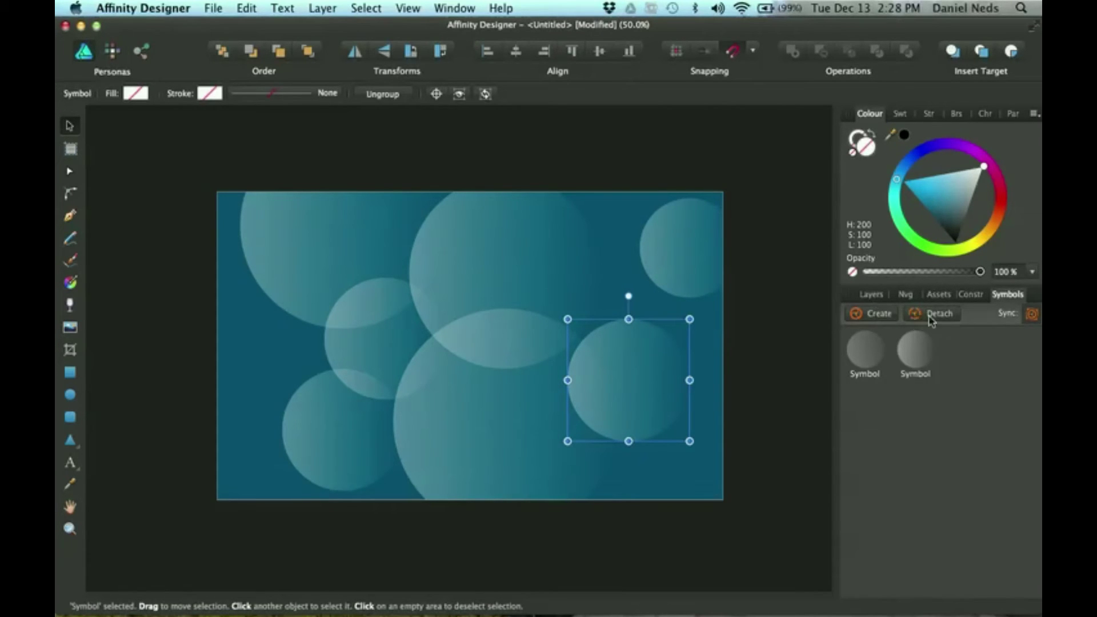
pyautogui.click(880, 295)
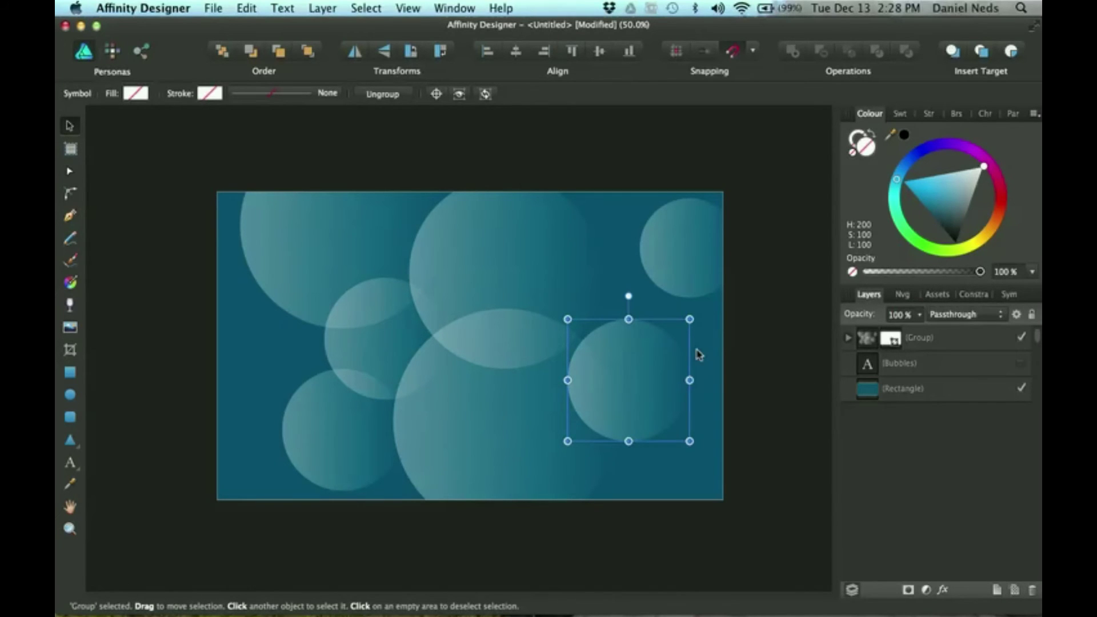
pyautogui.press('super+equal')
pyautogui.hscroll(5, 698, 355)
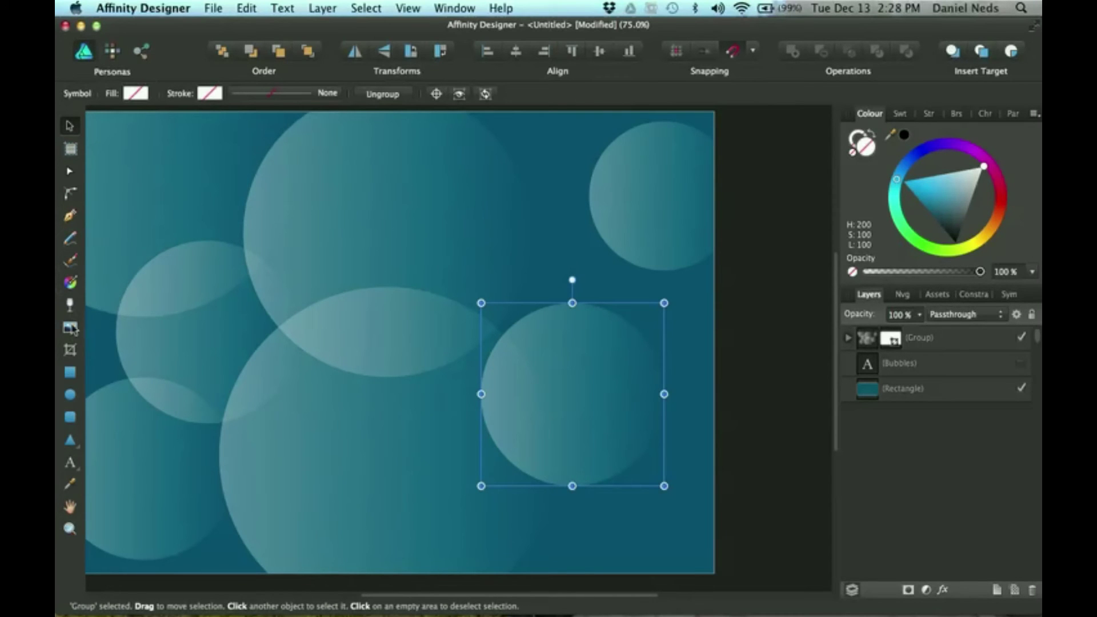
# Step: Give the right-hand bubble an Elliptical transparency, opaque upper left fading to lower right
pyautogui.click(70, 304)
pyautogui.moveTo(257, 405); pyautogui.dragTo(663, 408)
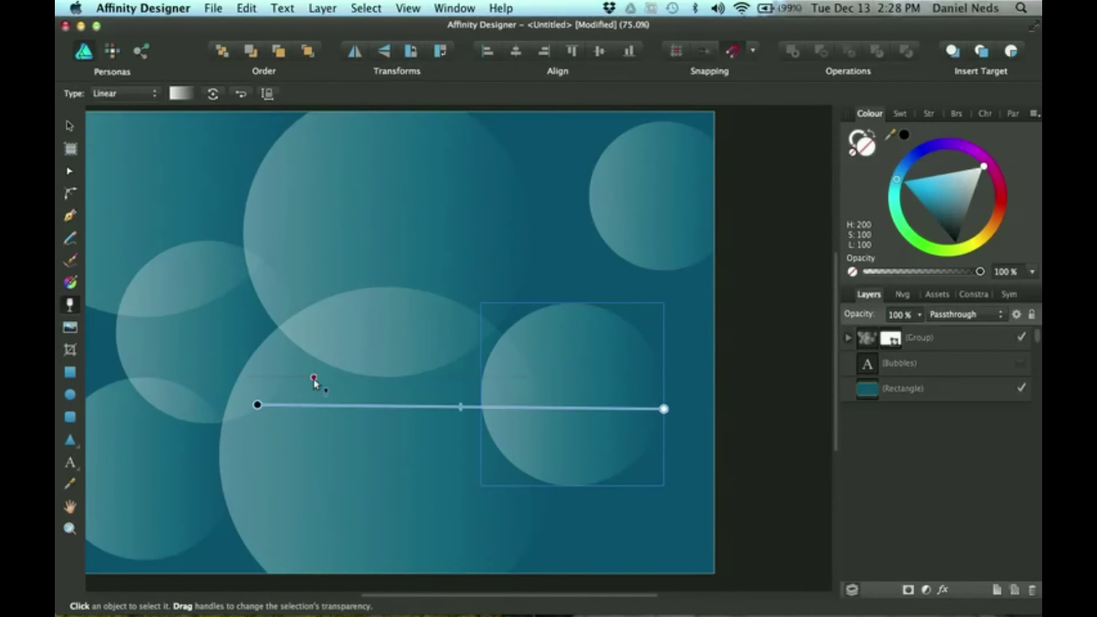
pyautogui.moveTo(260, 406); pyautogui.dragTo(463, 378)
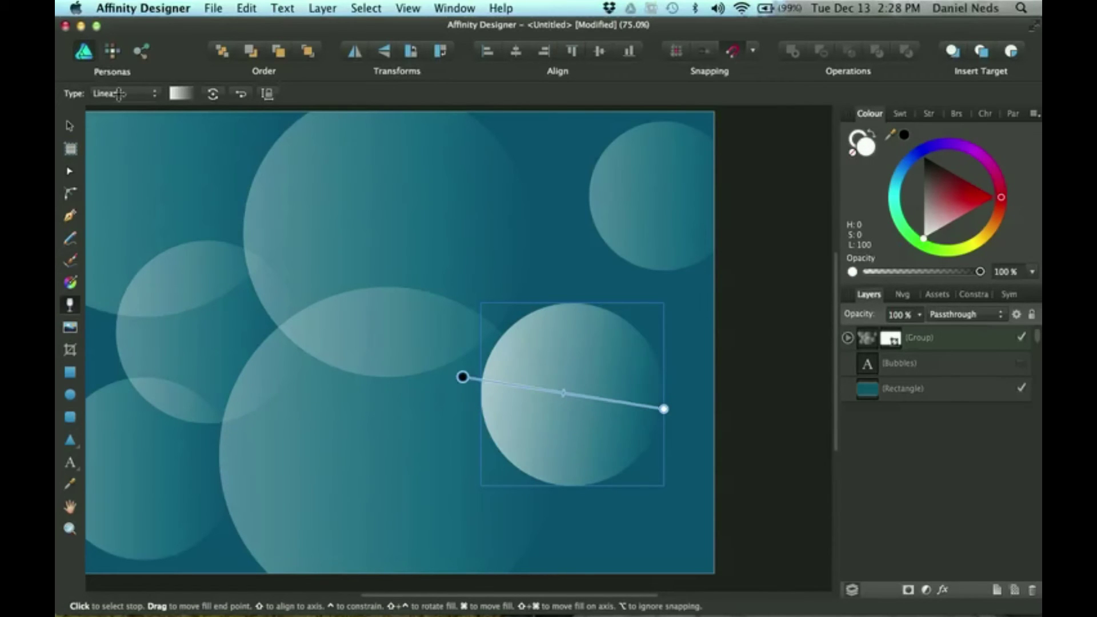
pyautogui.click(157, 96)
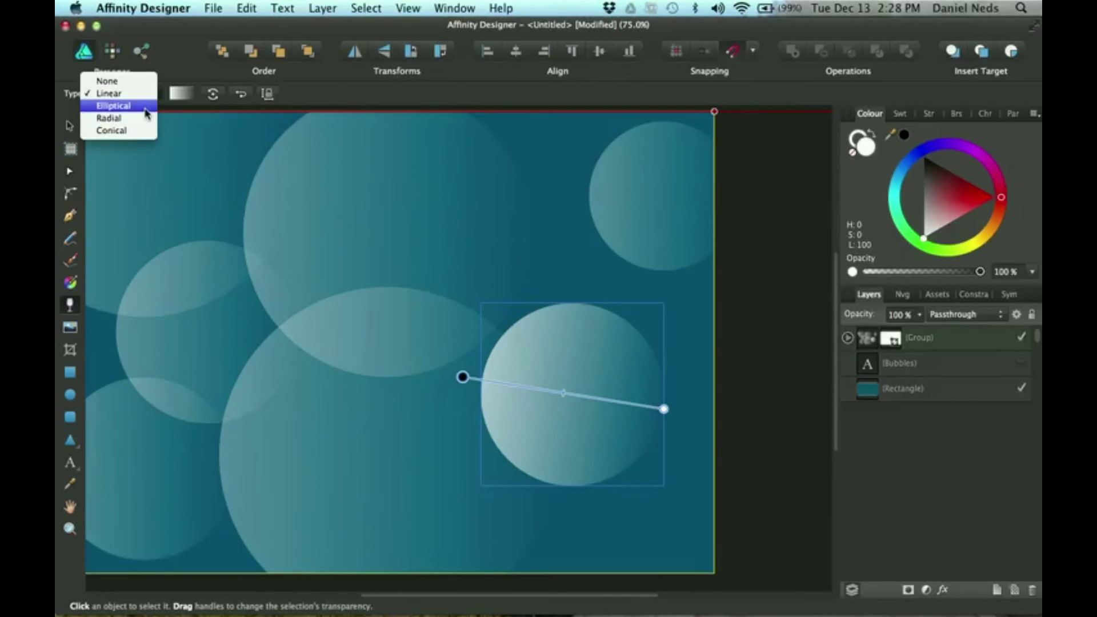
pyautogui.click(147, 113)
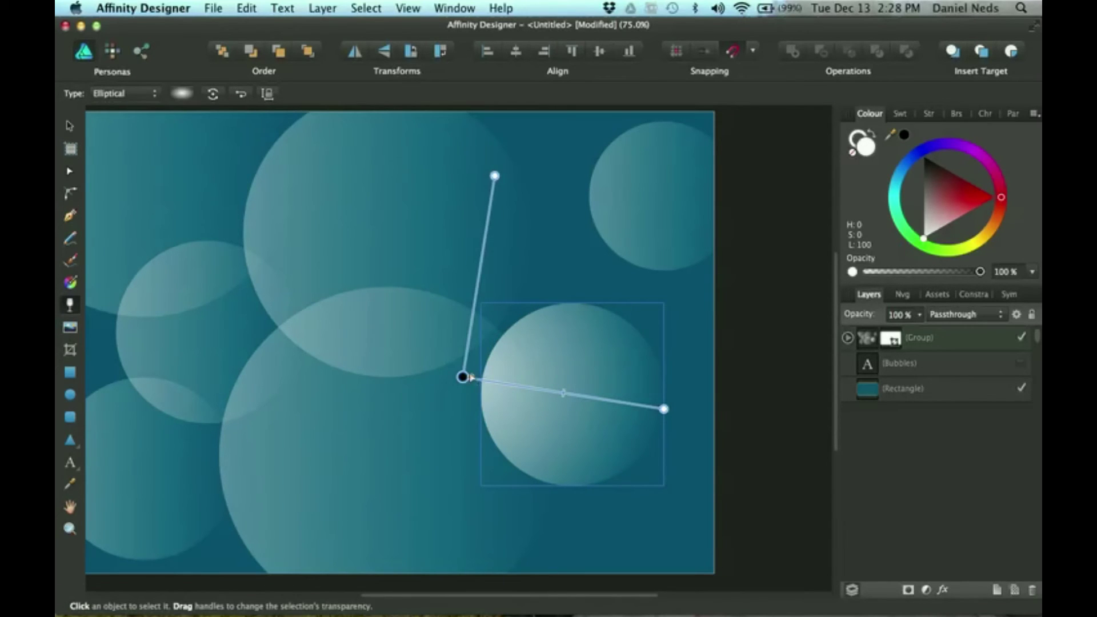
pyautogui.moveTo(470, 378); pyautogui.dragTo(479, 387)
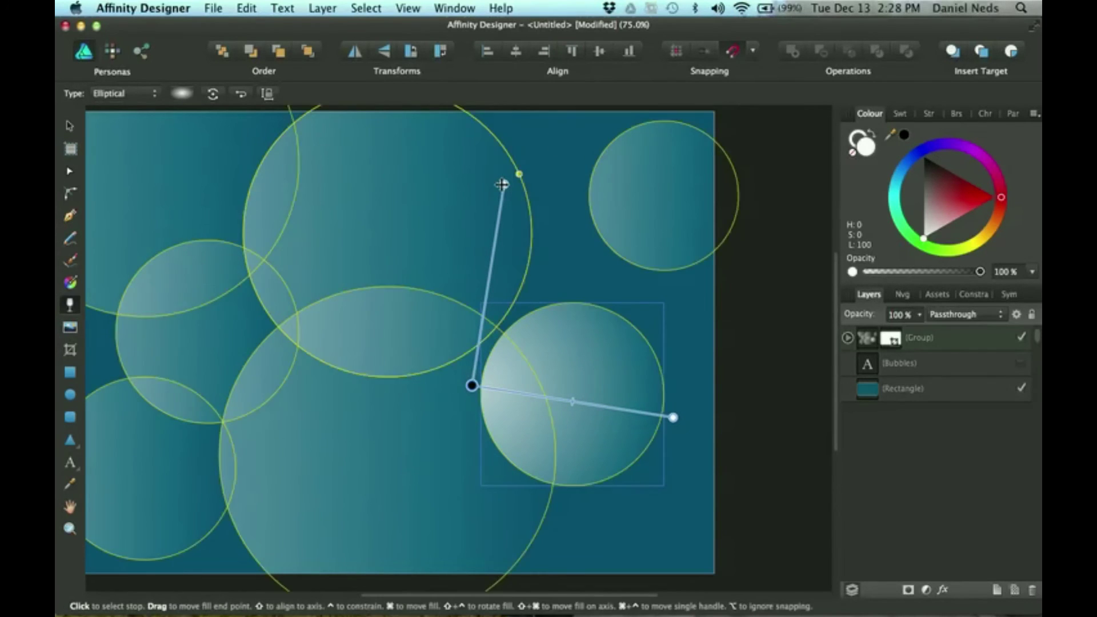
pyautogui.moveTo(533, 183); pyautogui.dragTo(476, 353)
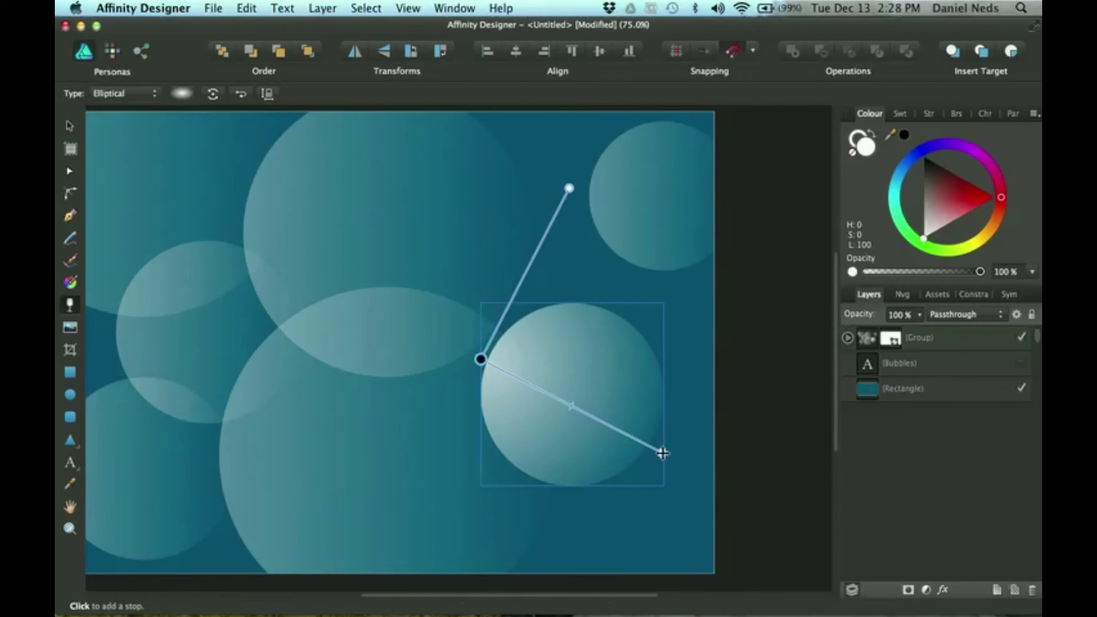
pyautogui.moveTo(661, 455); pyautogui.dragTo(623, 441)
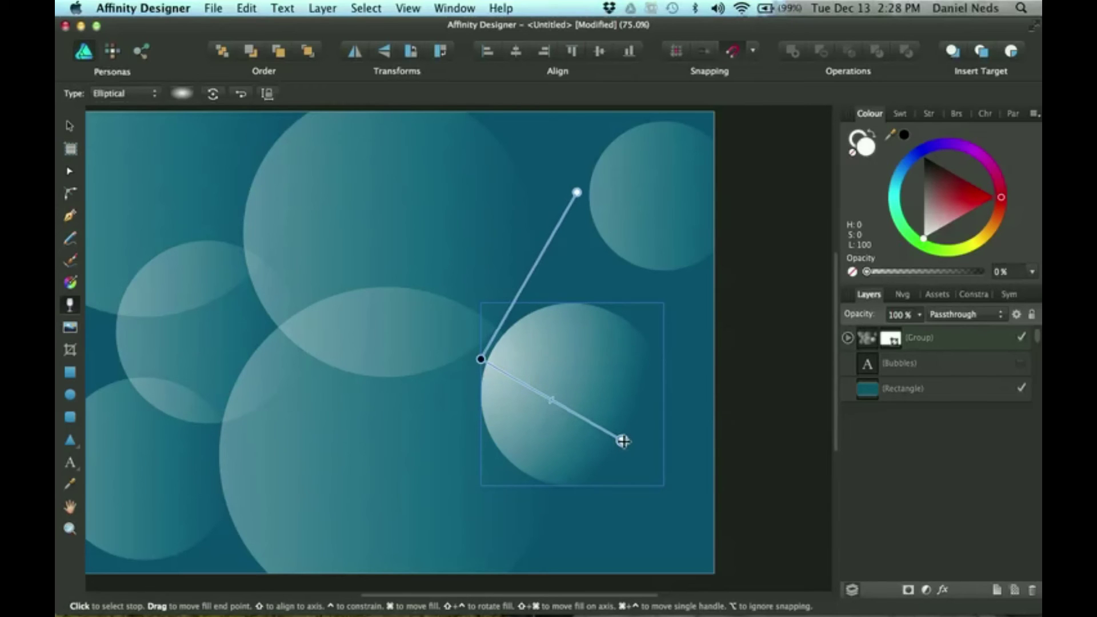
pyautogui.click(481, 359)
# Step: Rotate the transparency fade 90° four times and reverse its direction back and forth
pyautogui.moveTo(451, 349); pyautogui.dragTo(451, 350)
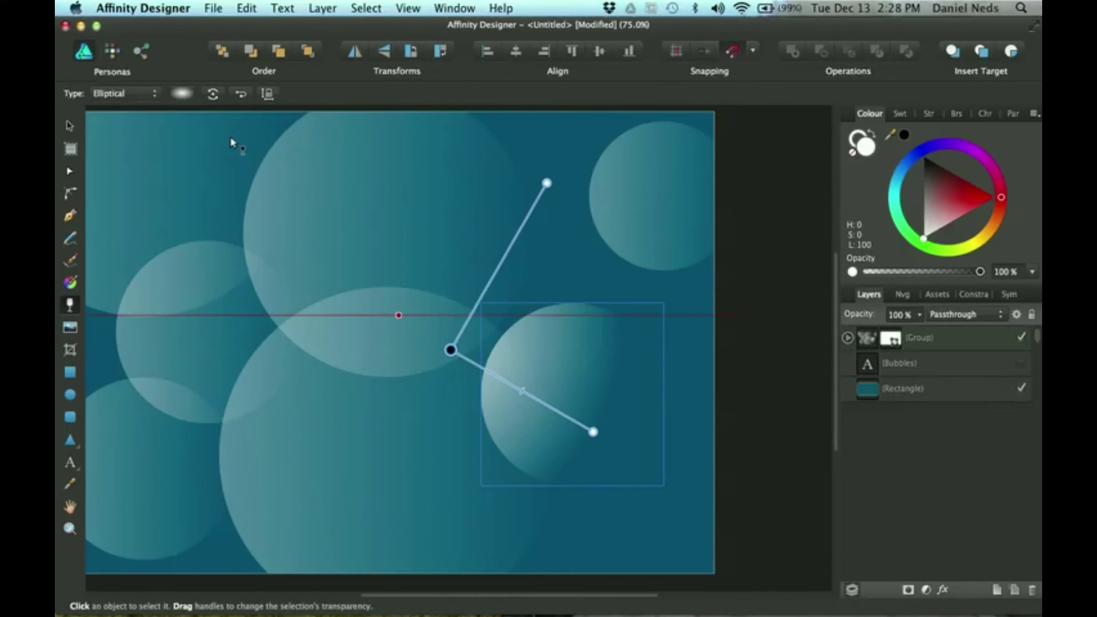
pyautogui.click(213, 95)
pyautogui.click(213, 94)
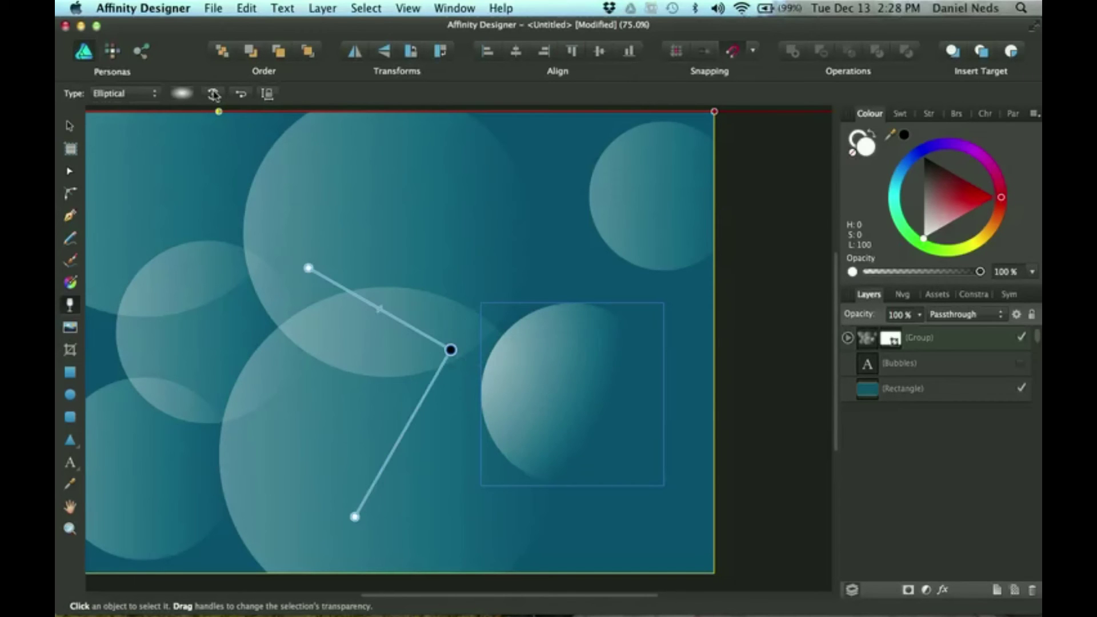
pyautogui.click(213, 95)
pyautogui.click(213, 95)
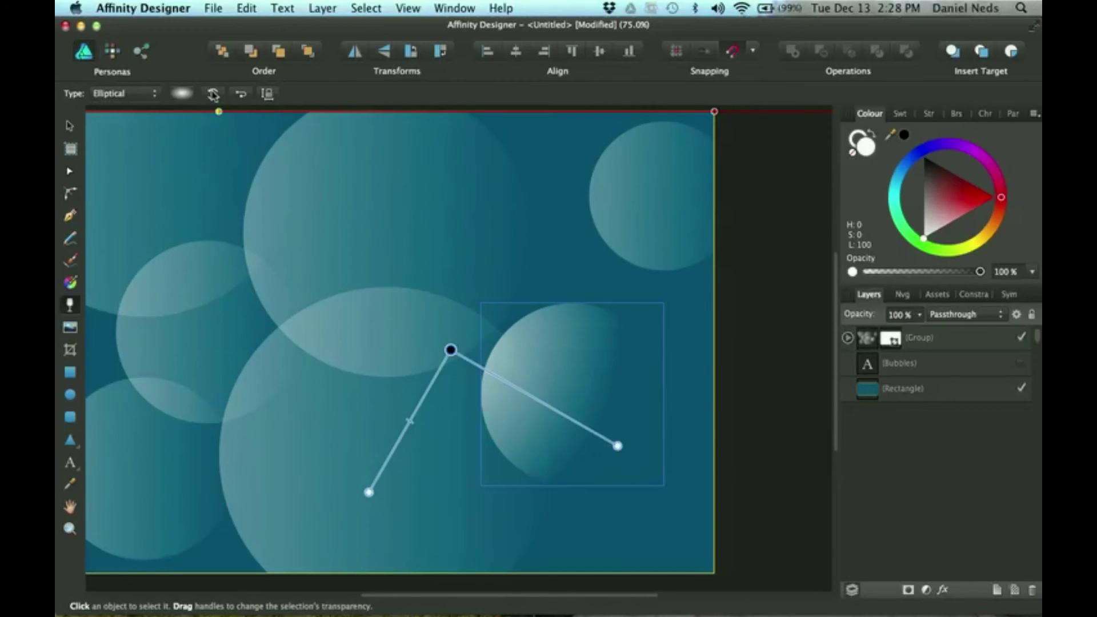
pyautogui.click(242, 95)
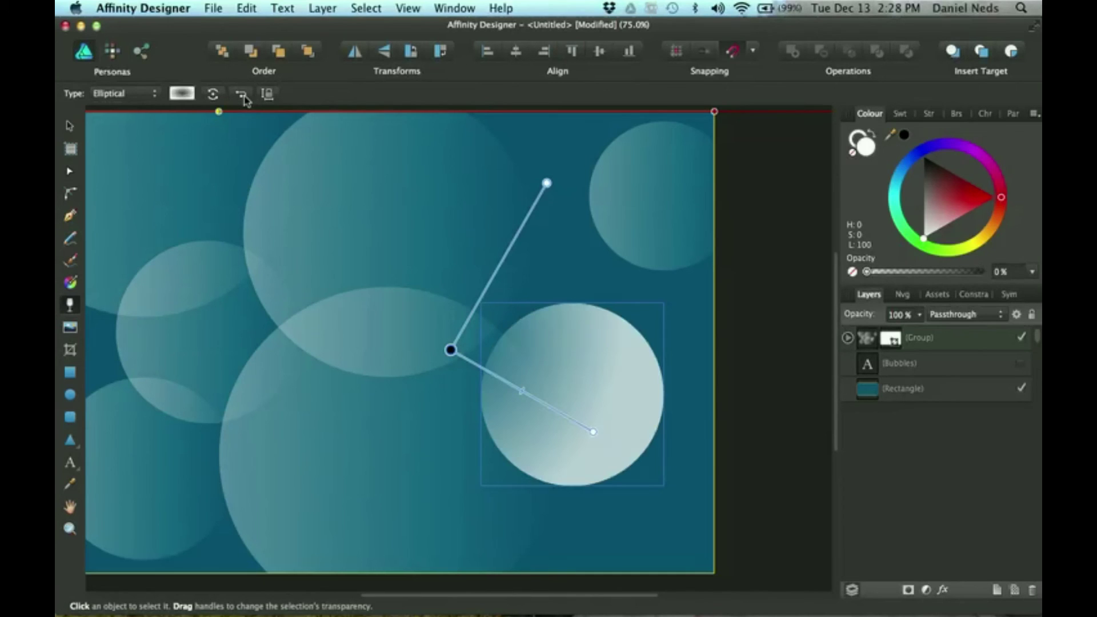
pyautogui.click(241, 94)
pyautogui.click(242, 95)
pyautogui.click(243, 96)
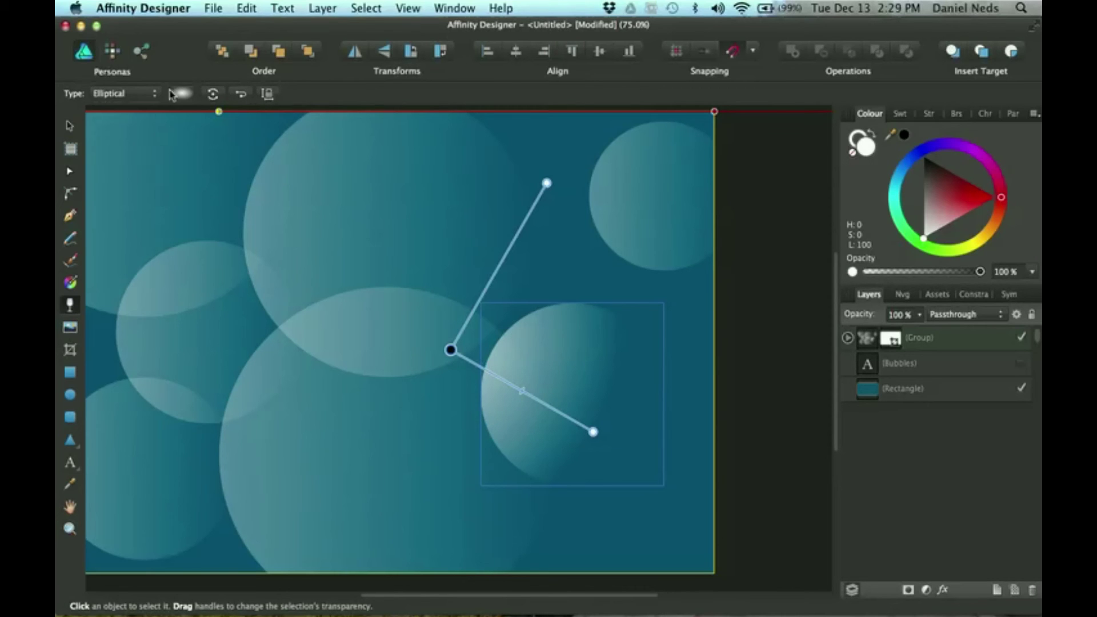
# Step: Set the transparency type to None, then Linear, and reselect the bubble with the Move tool
pyautogui.click(150, 95)
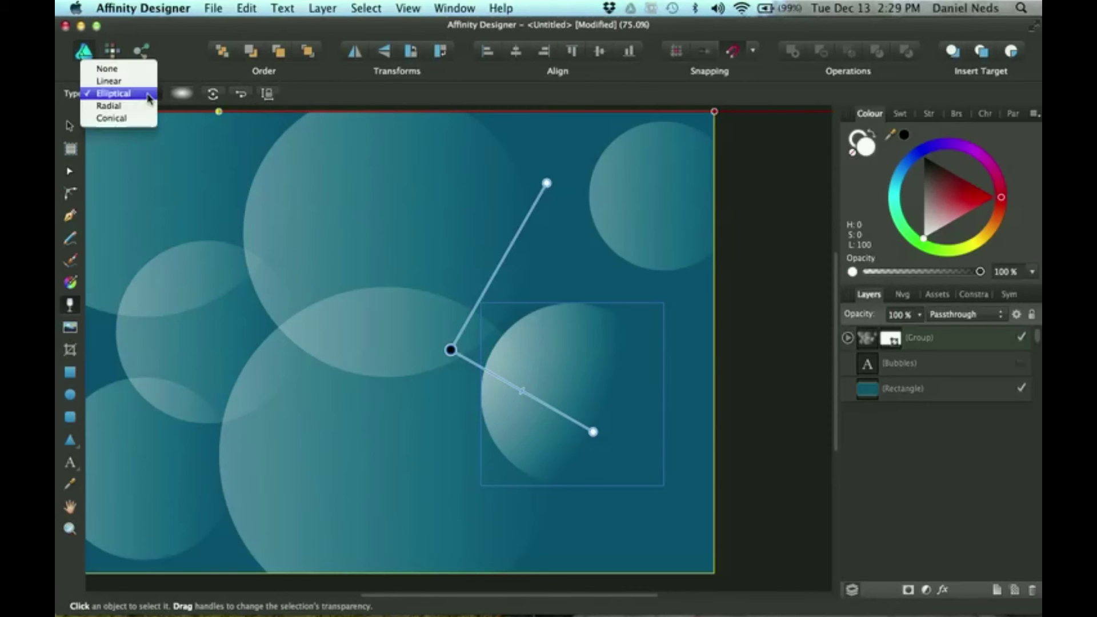
pyautogui.click(135, 70)
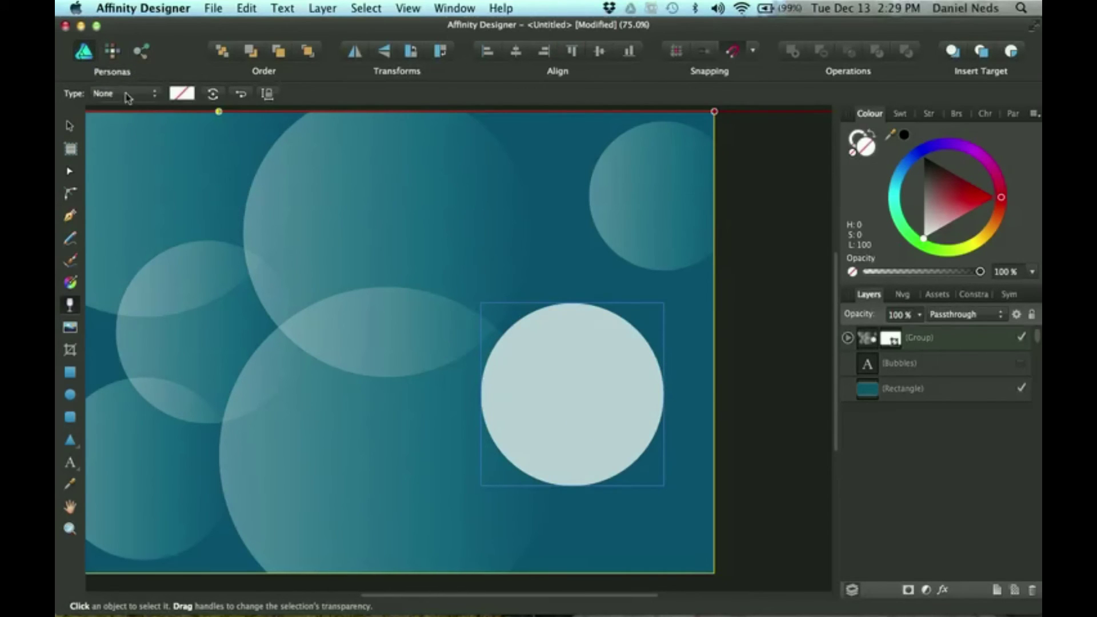
pyautogui.click(144, 94)
pyautogui.click(140, 106)
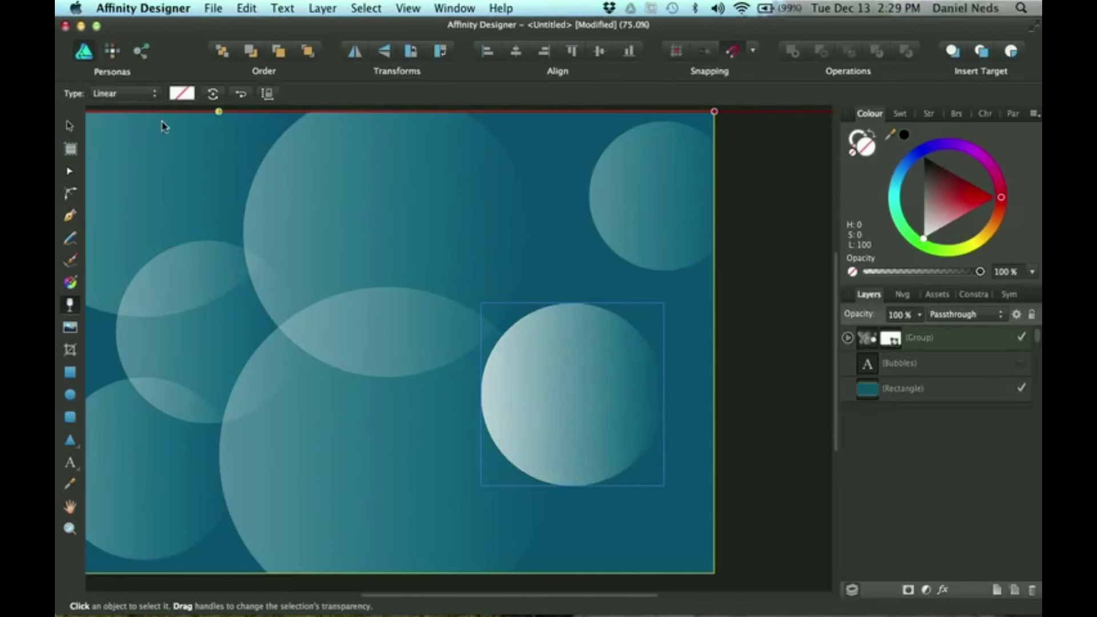
pyautogui.press('v')
pyautogui.click(214, 197)
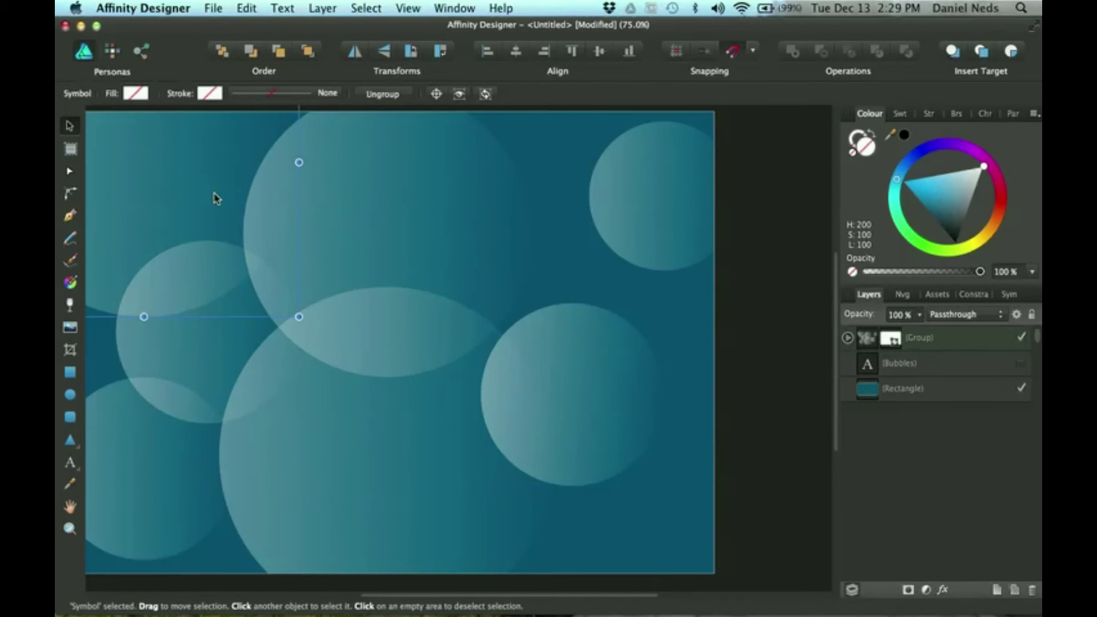
# Step: Zoom out to 50%, clear the selection, and make the light blue (Bubbles) text layer visible
pyautogui.press('super+minus')
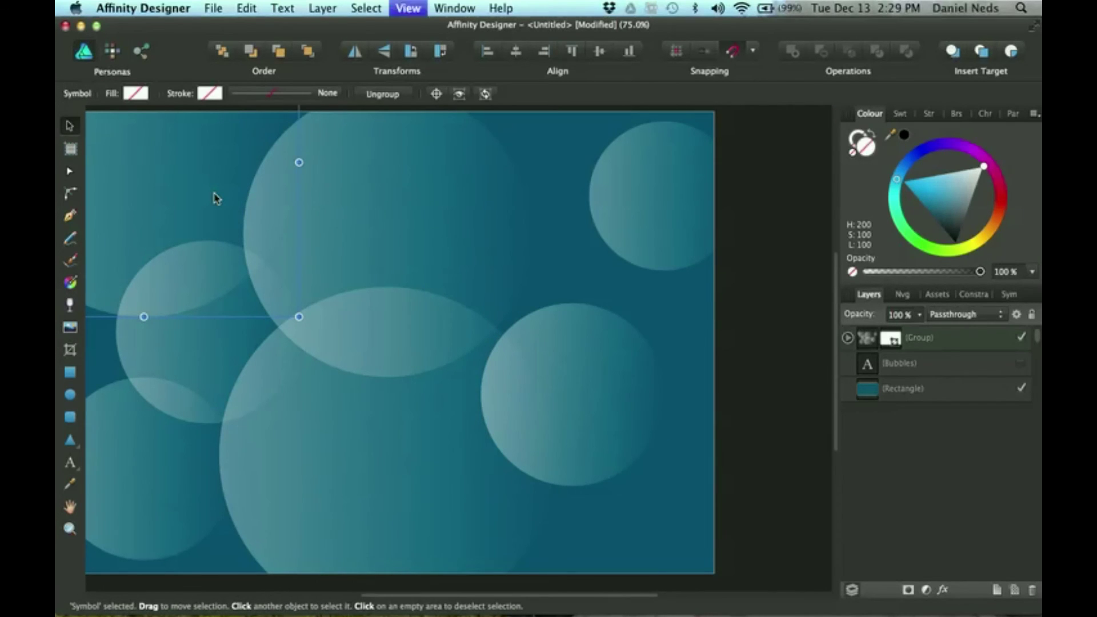
pyautogui.hscroll(-3, 214, 197)
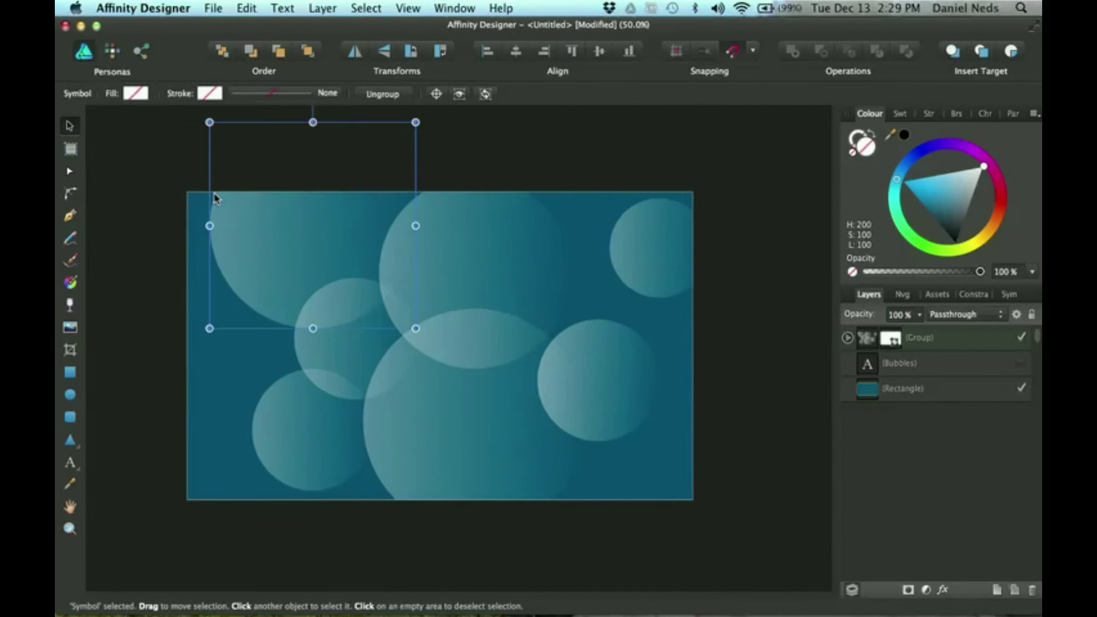
pyautogui.scroll(-1, 215, 198)
pyautogui.click(584, 157)
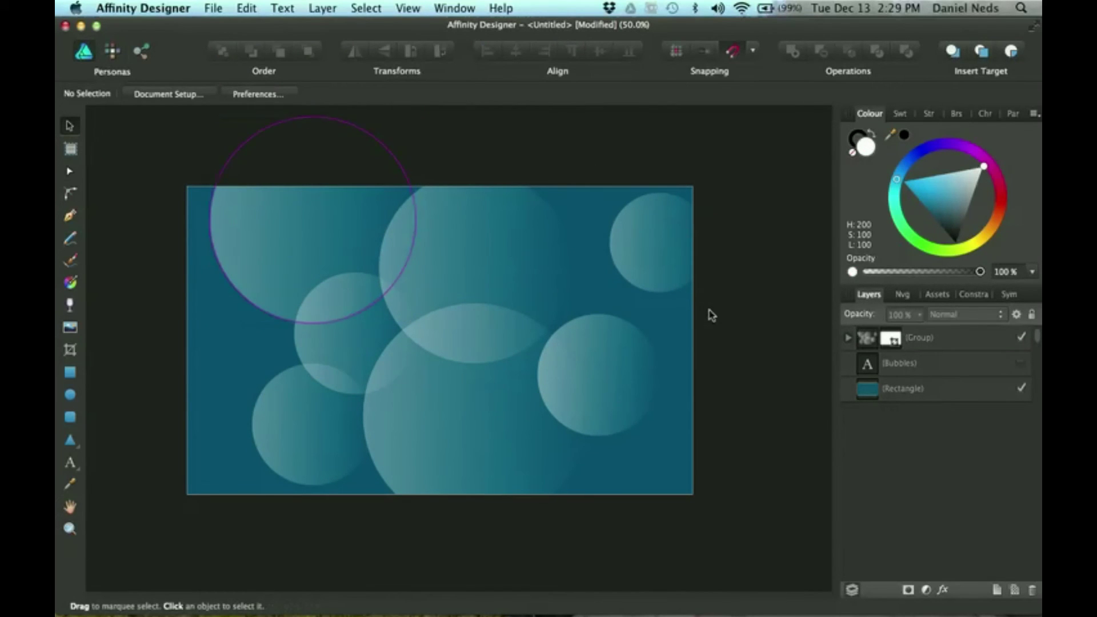
pyautogui.click(1022, 364)
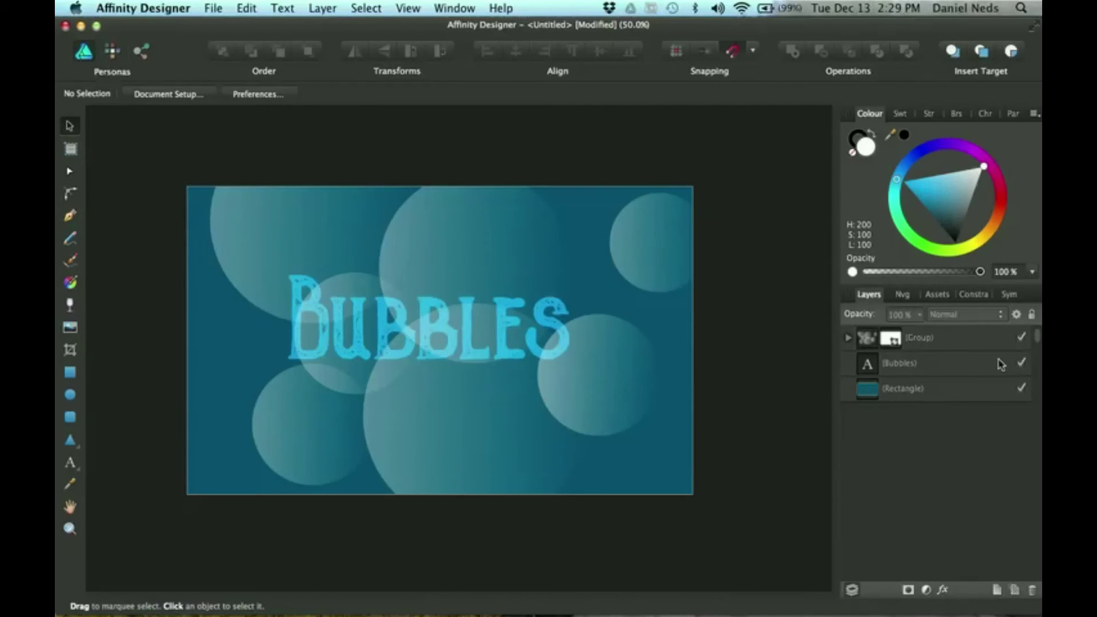